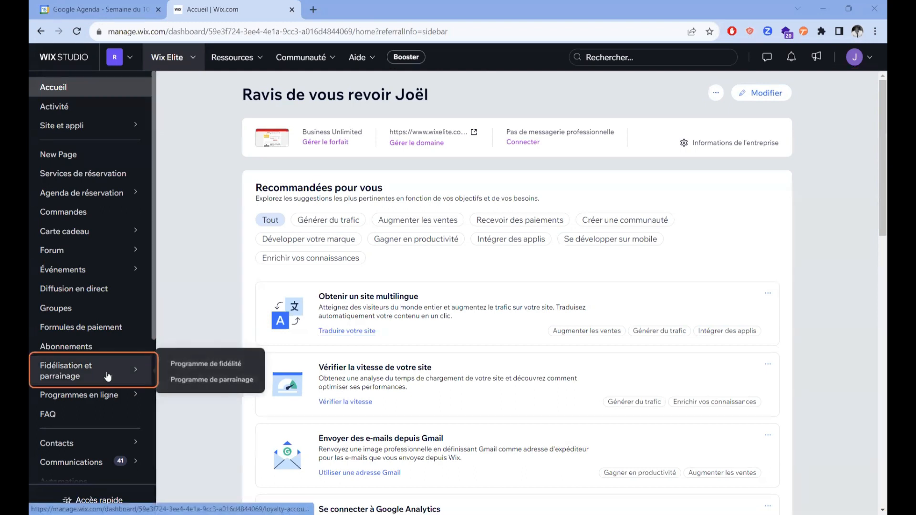
# Open the referral program (Programme de parrainage) from the loyalty and referral section and start its setup
pyautogui.click(108, 376)
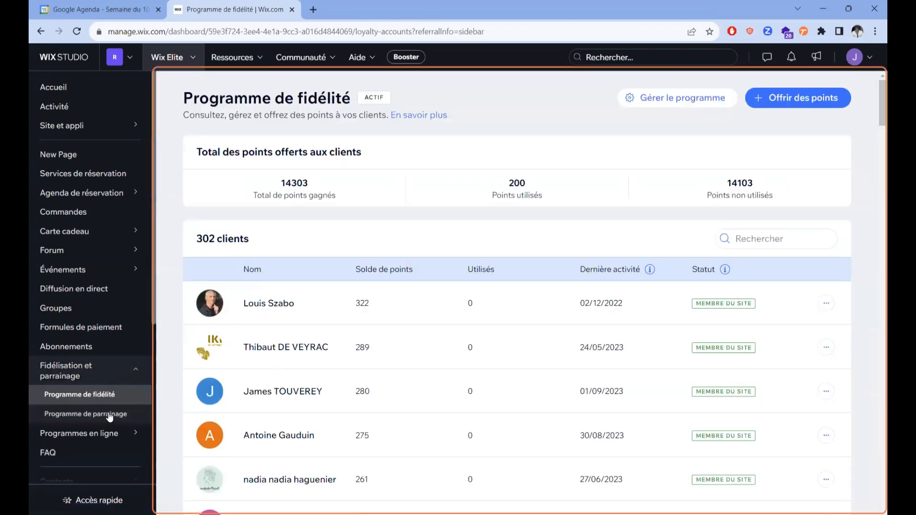
pyautogui.click(111, 419)
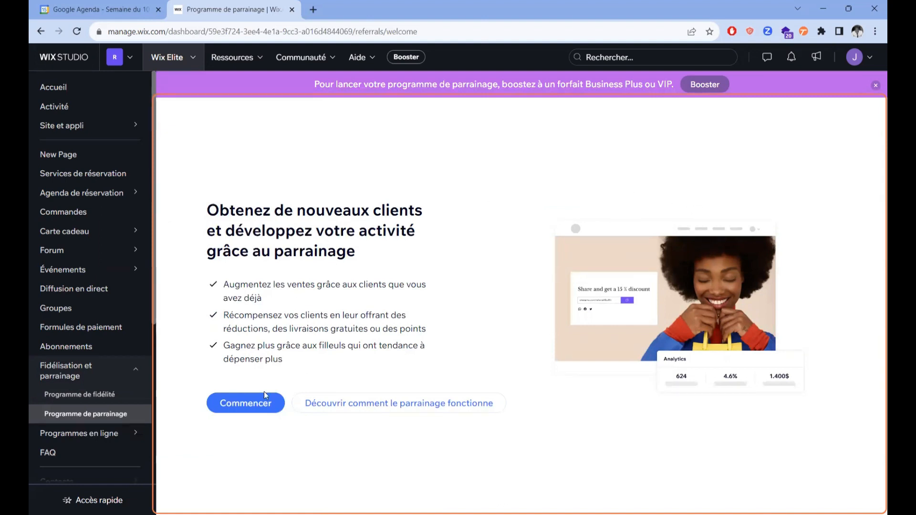
pyautogui.click(254, 406)
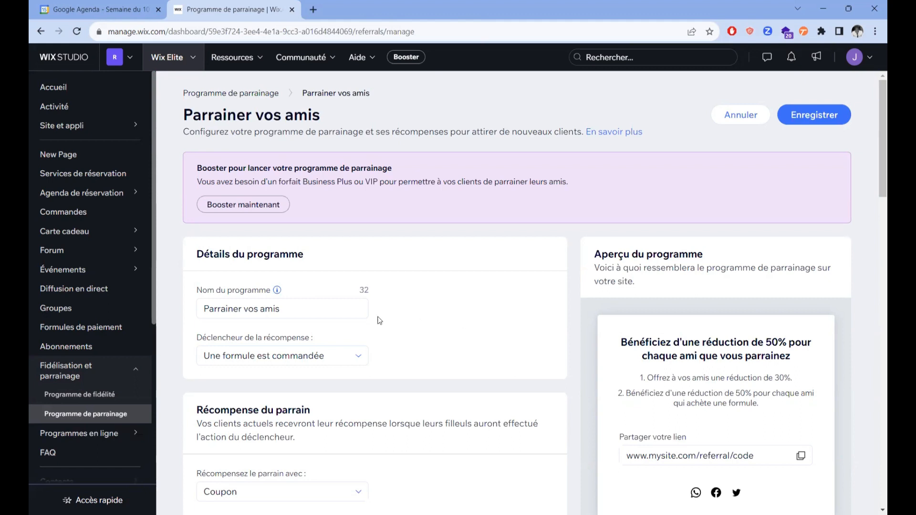
# Examine the referral program's name and the options available for its reward trigger
pyautogui.click(343, 309)
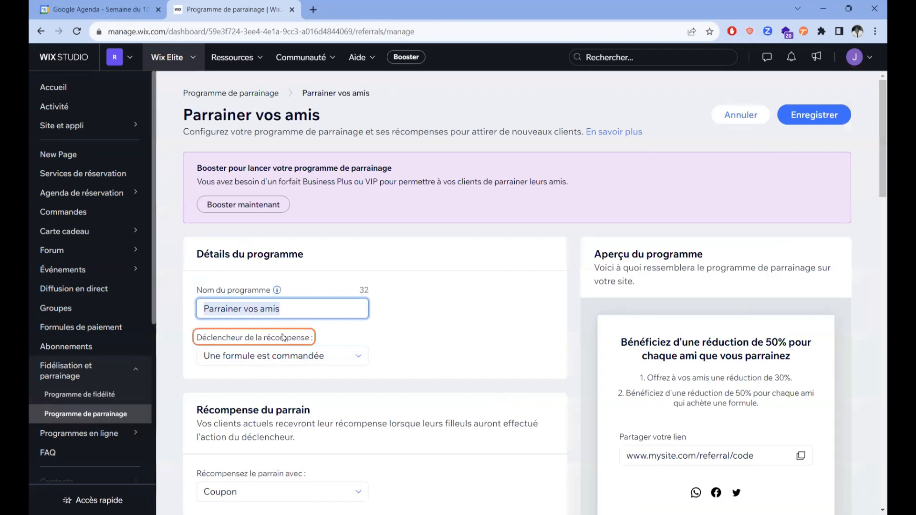
pyautogui.scroll(-1, 482, 326)
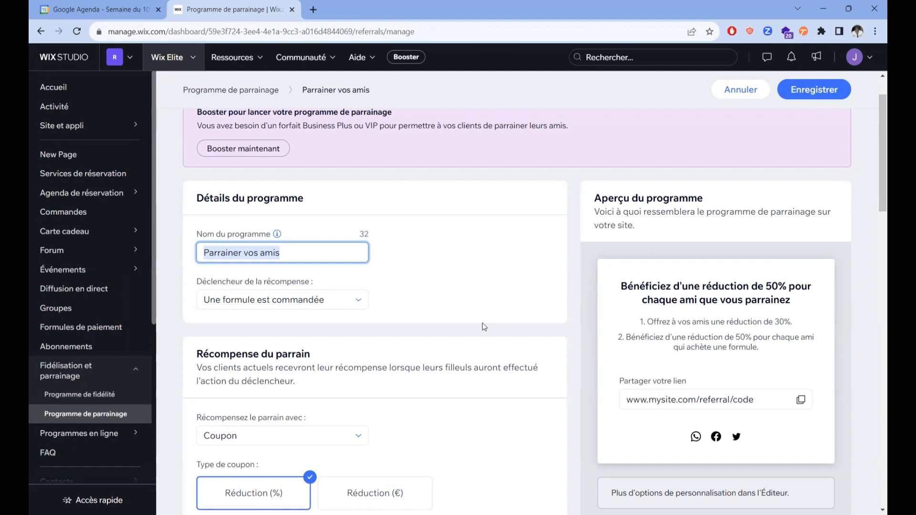
pyautogui.scroll(-3, 566, 234)
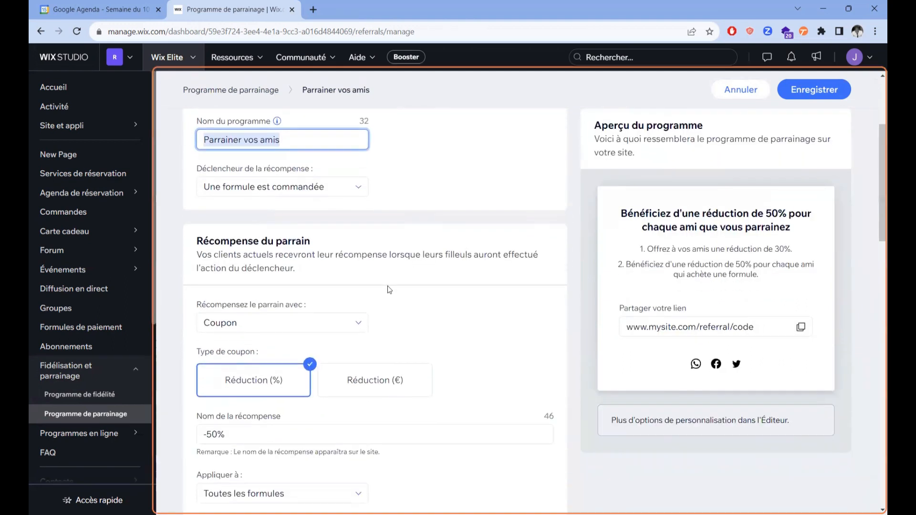
pyautogui.scroll(2, 358, 275)
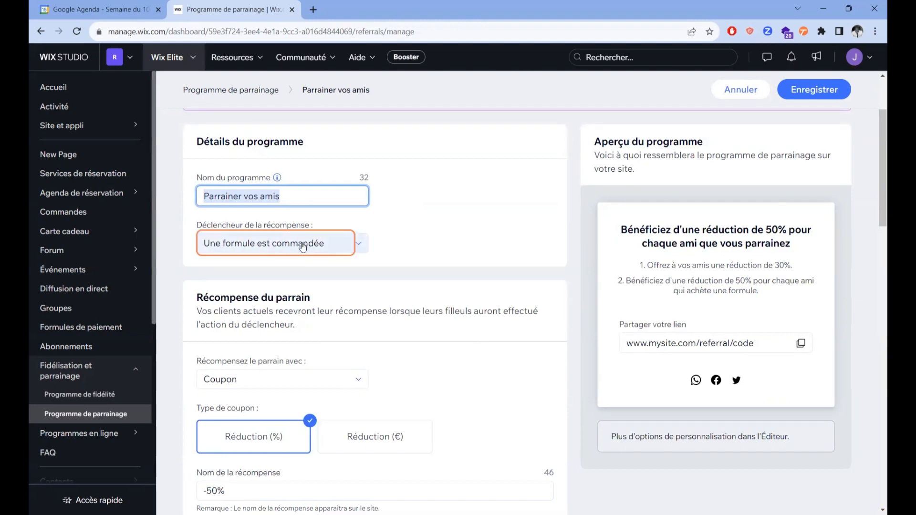
pyautogui.click(355, 245)
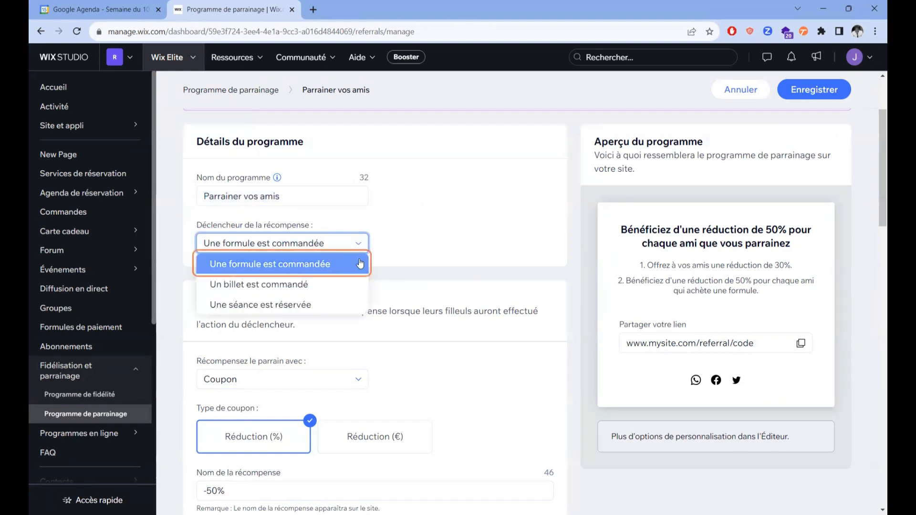
pyautogui.click(450, 247)
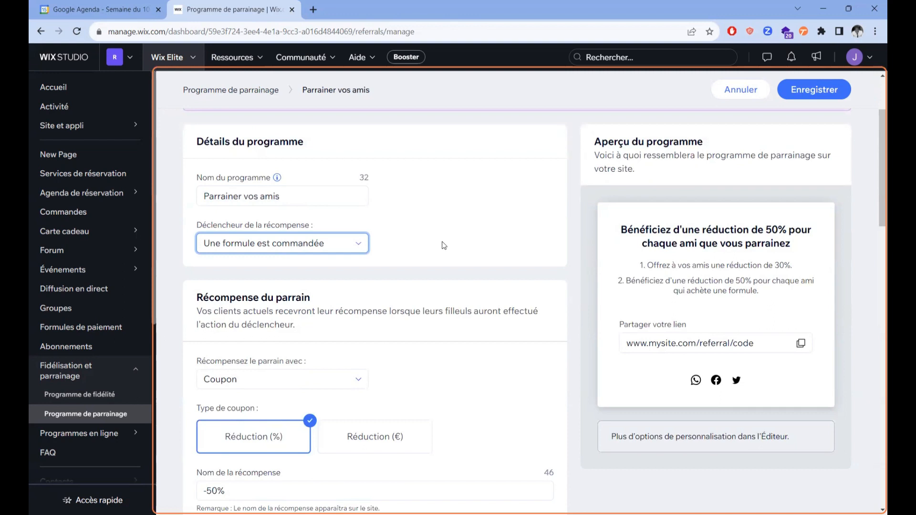
# Examine the referrer's reward settings: reward name, coupon types and the kinds of reward offered
pyautogui.scroll(-2, 435, 262)
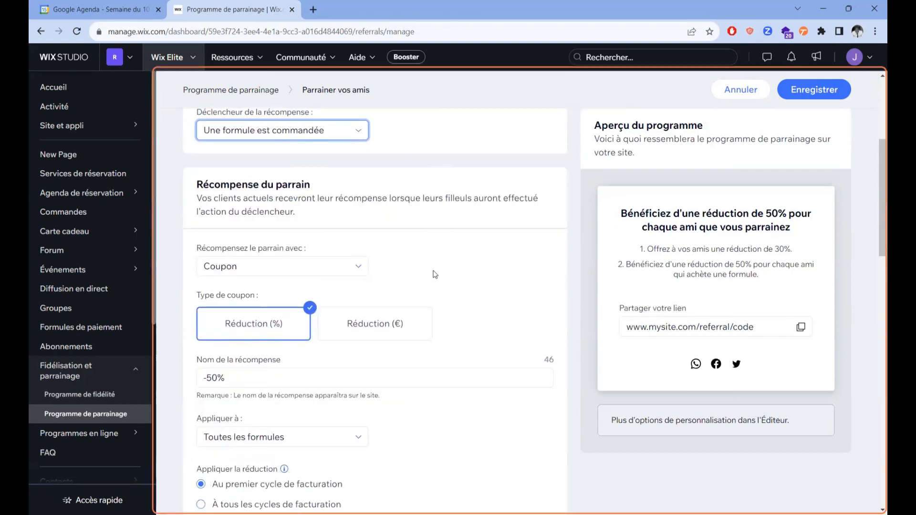
pyautogui.scroll(-1, 435, 274)
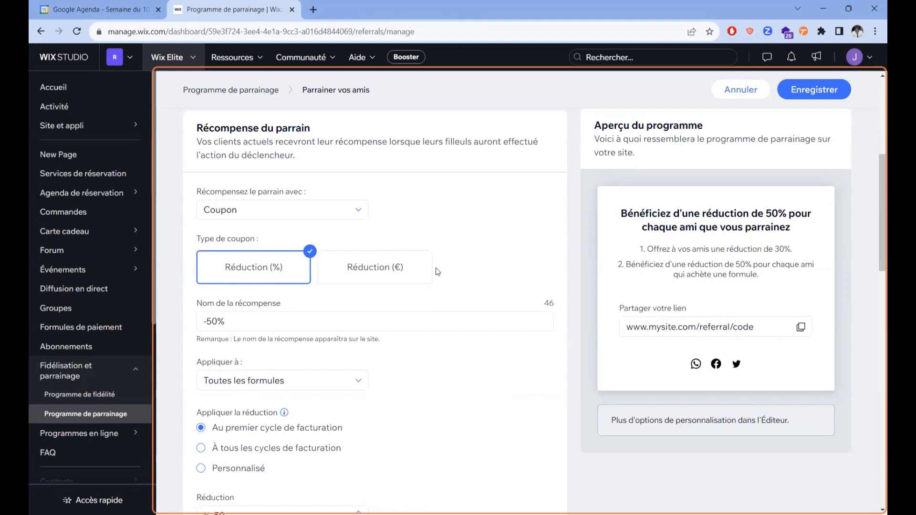
pyautogui.click(235, 321)
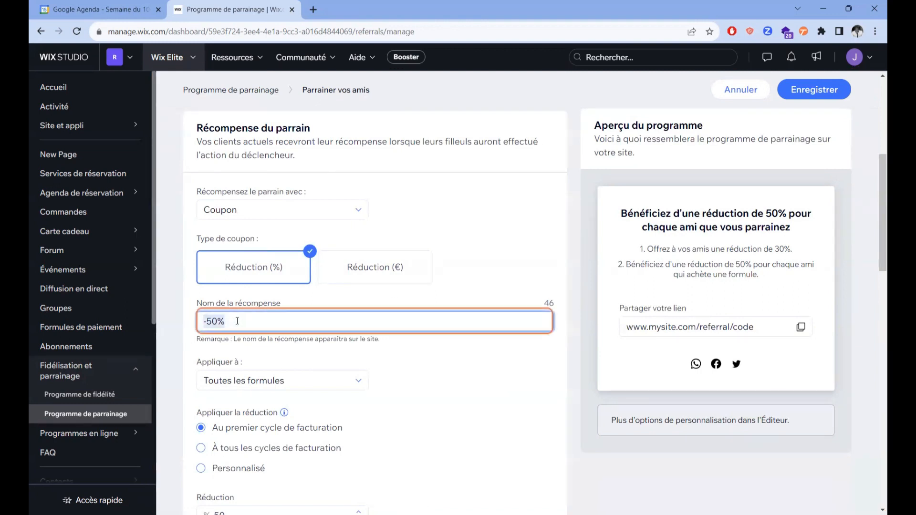
pyautogui.click(258, 316)
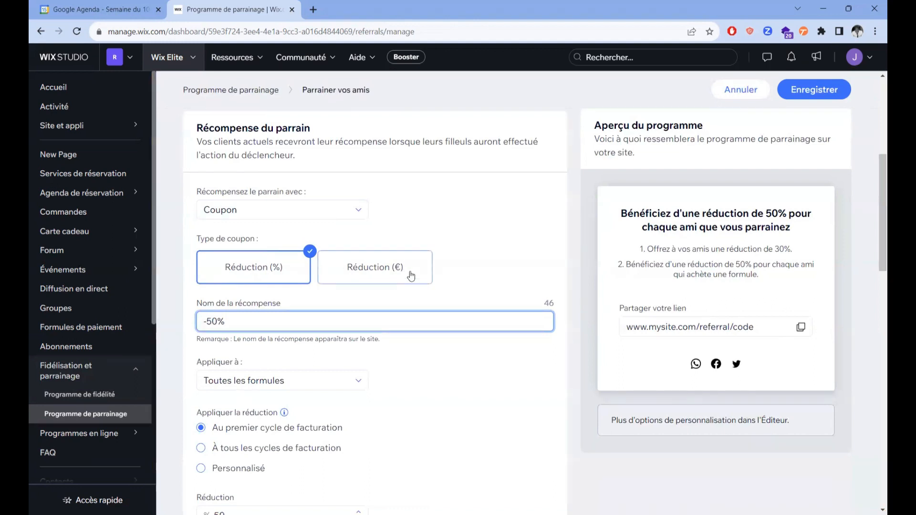
pyautogui.click(414, 287)
pyautogui.click(266, 285)
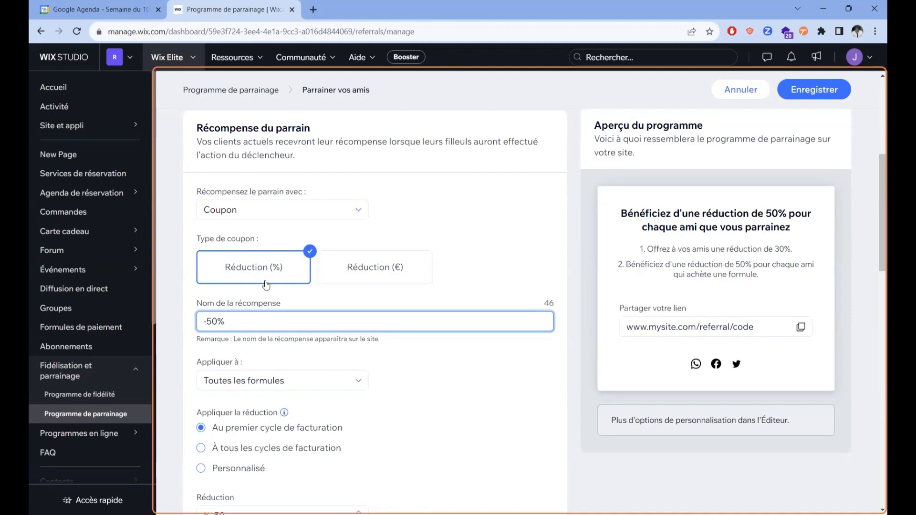
pyautogui.click(362, 215)
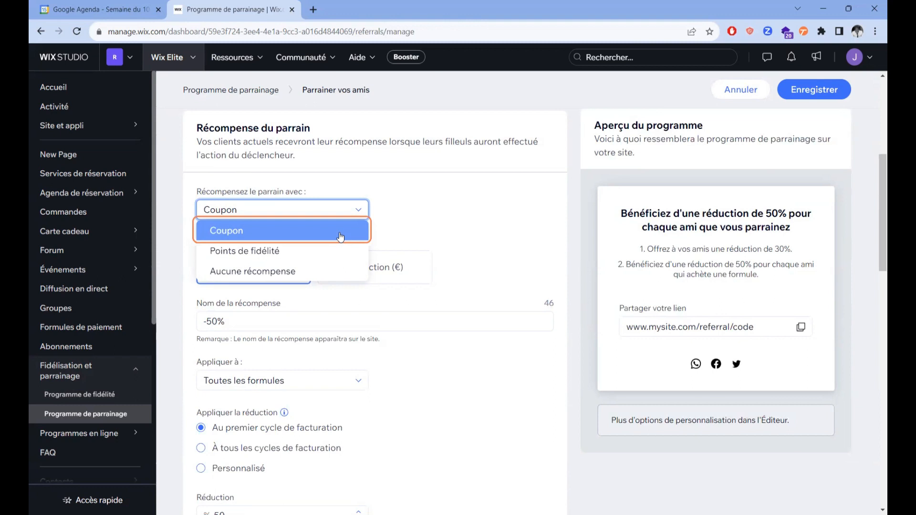
pyautogui.click(469, 232)
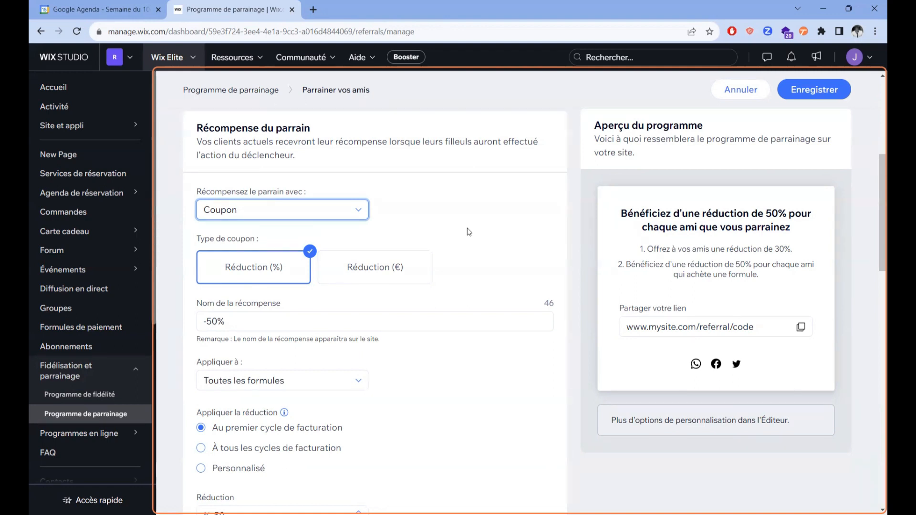
# Try limiting the referrer's coupon to Formule spécifique, view the selectable plans, and restore Toutes les formules
pyautogui.scroll(-2, 451, 250)
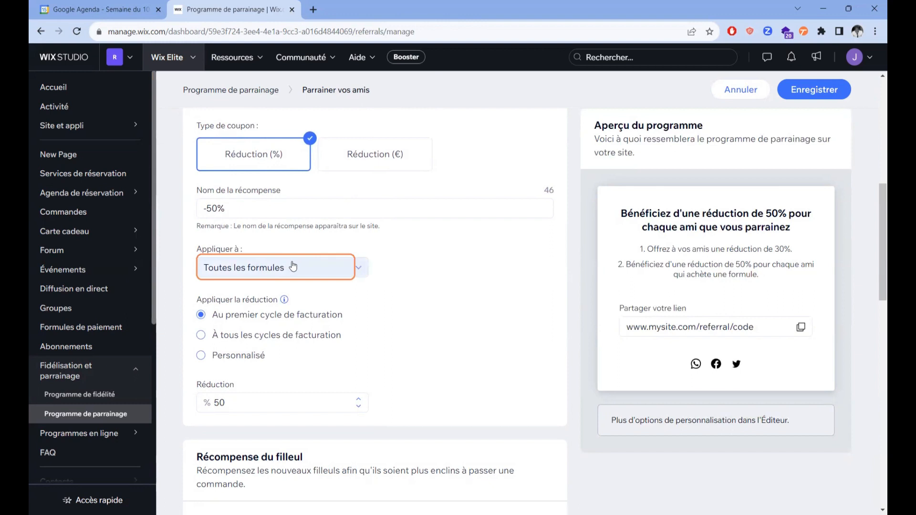
pyautogui.click(322, 272)
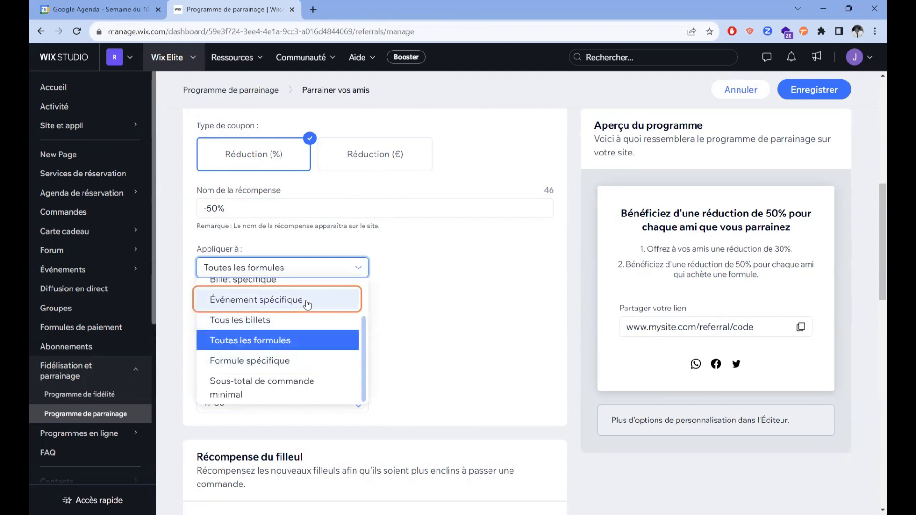
pyautogui.click(306, 370)
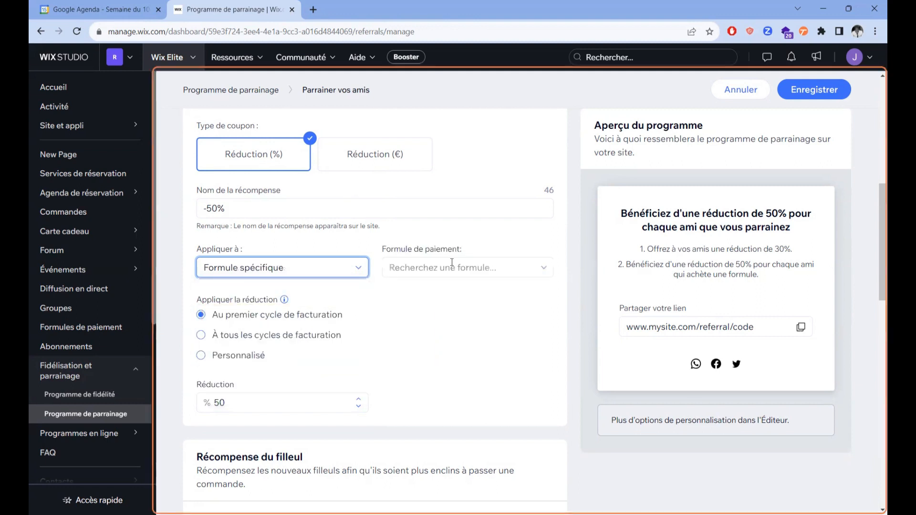
pyautogui.click(543, 267)
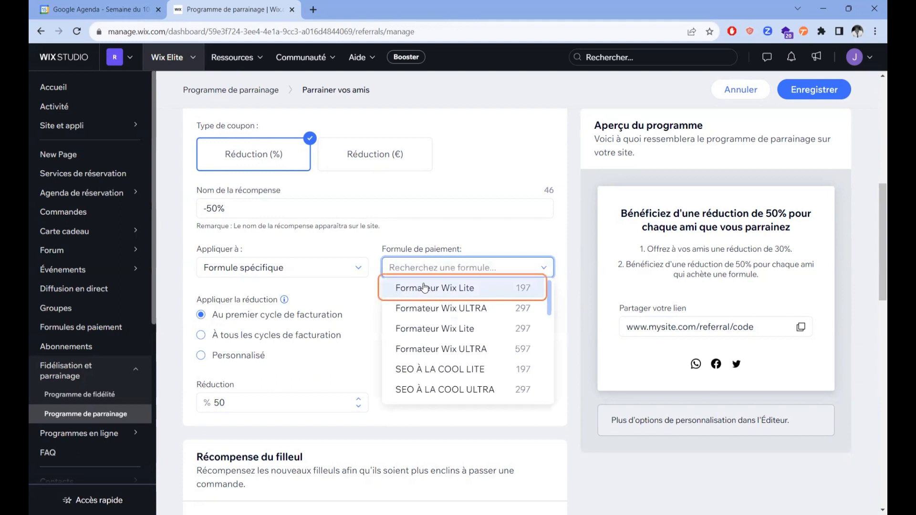
pyautogui.click(328, 268)
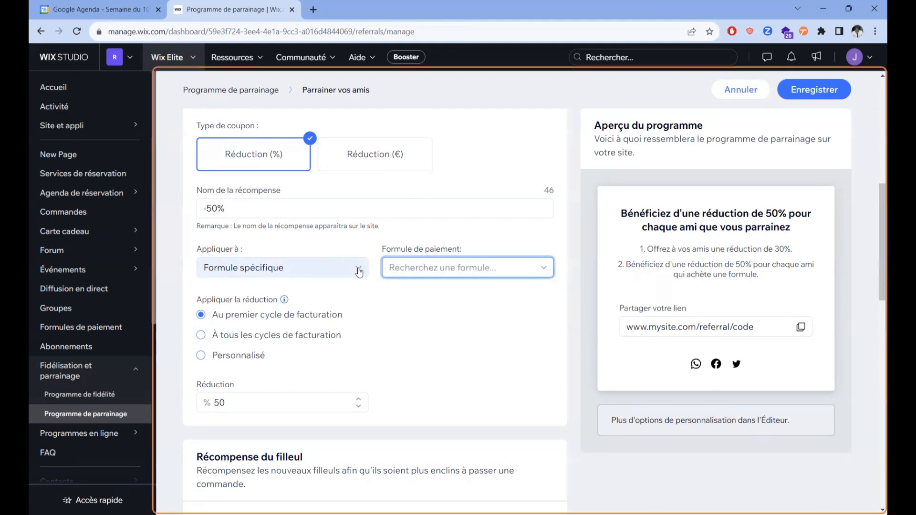
pyautogui.click(328, 267)
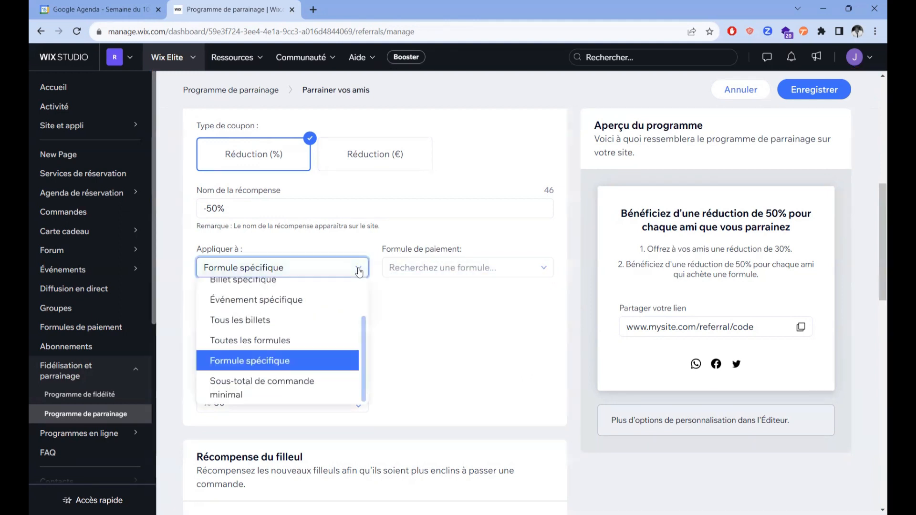
pyautogui.click(312, 341)
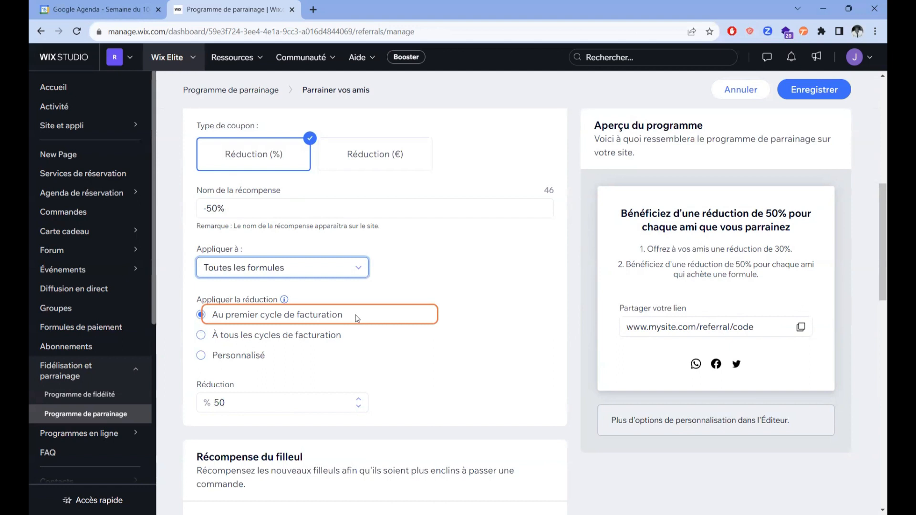
# Apply the referrer's discount to all billing cycles (À tous les cycles de facturation) and set it to 50%
pyautogui.click(335, 335)
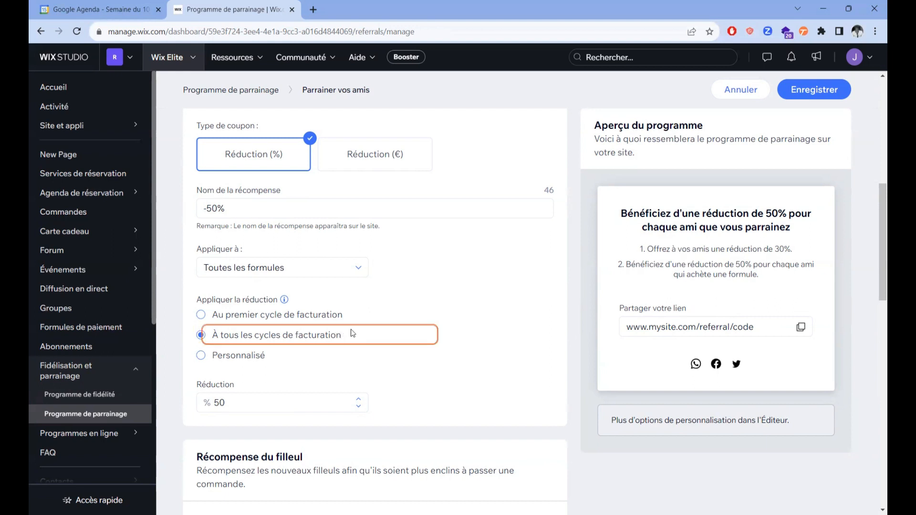
pyautogui.click(294, 402)
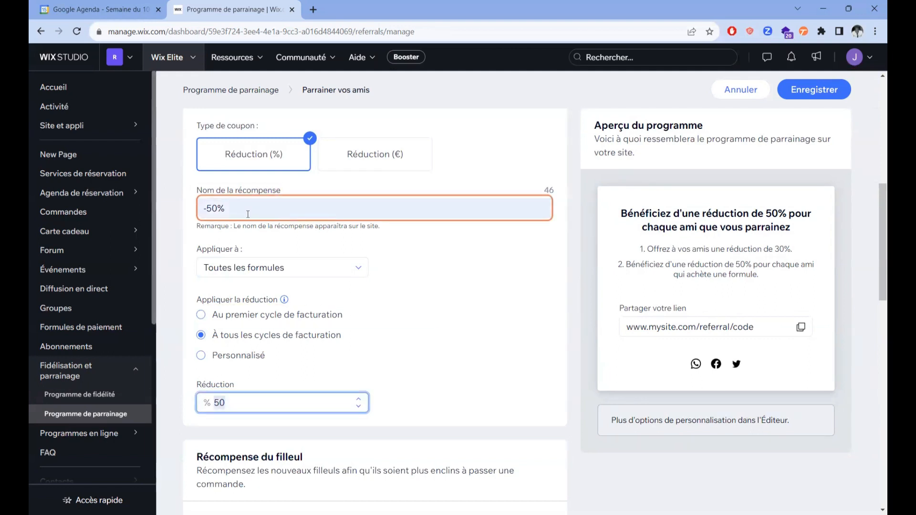
pyautogui.click(231, 403)
pyautogui.click(215, 402)
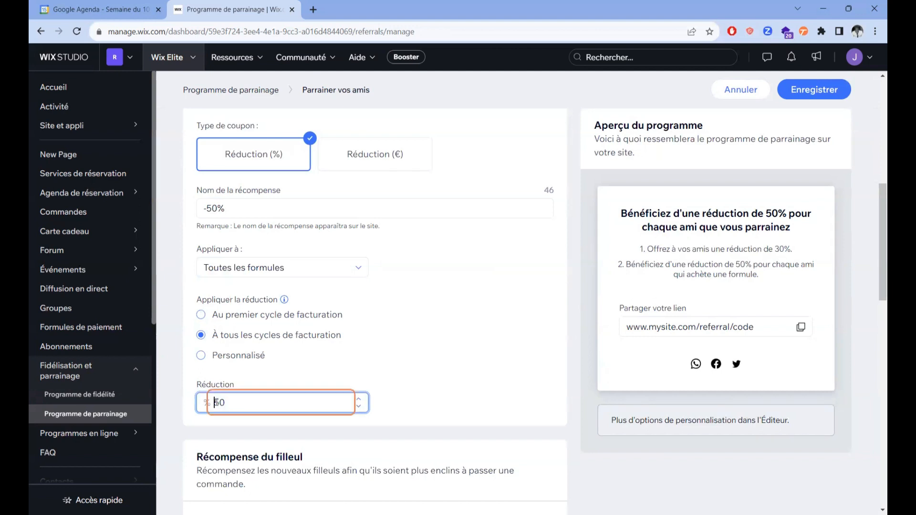
pyautogui.click(360, 406)
pyautogui.click(359, 407)
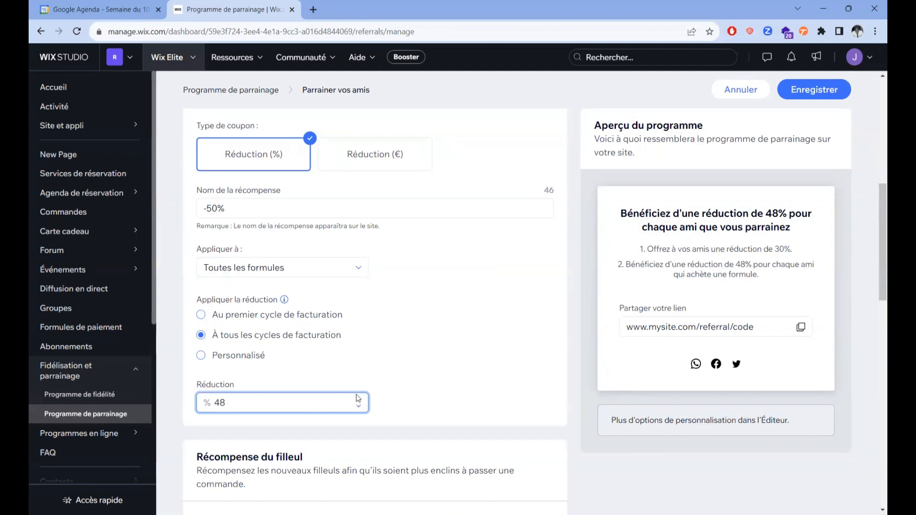
pyautogui.click(358, 399)
pyautogui.click(358, 399)
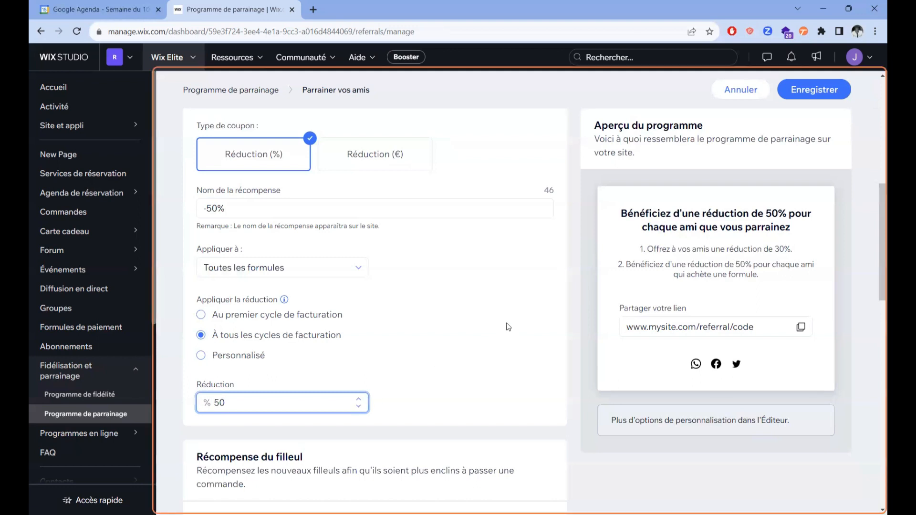
# Try the Réduction (€) coupon type for the referred friend's reward and restore Réduction (%)
pyautogui.scroll(-3, 489, 280)
pyautogui.scroll(-2, 490, 280)
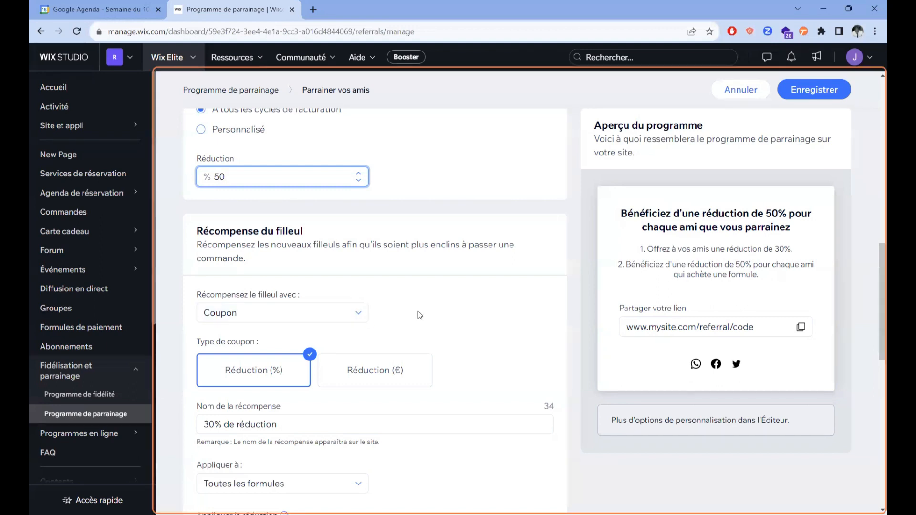
pyautogui.scroll(-1, 419, 314)
pyautogui.scroll(-1, 418, 315)
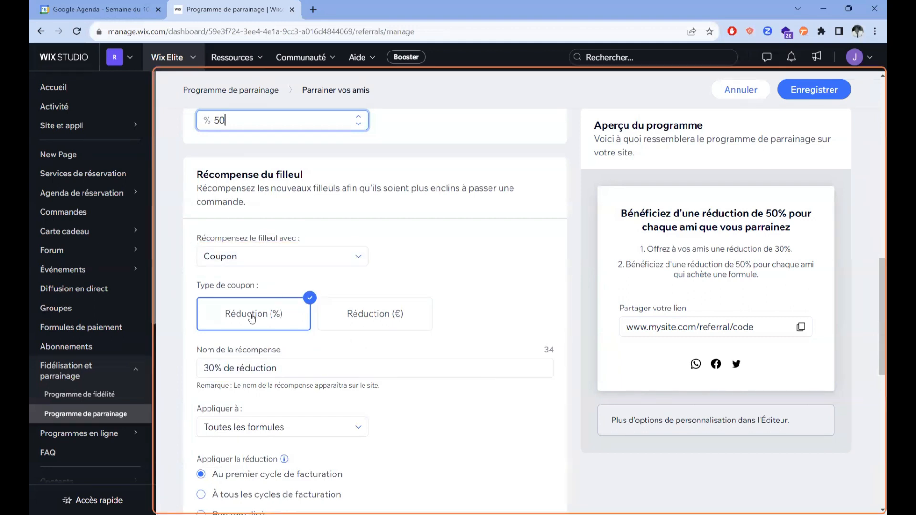
pyautogui.click(415, 317)
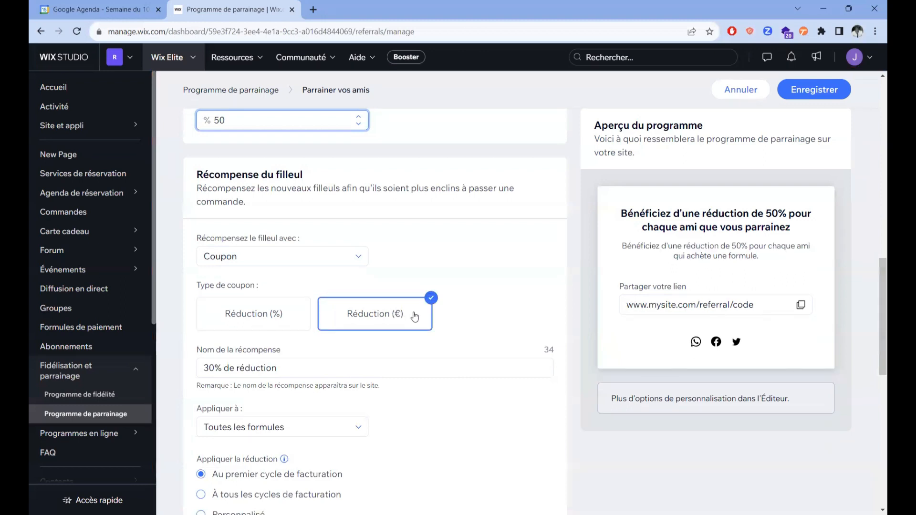
pyautogui.click(297, 313)
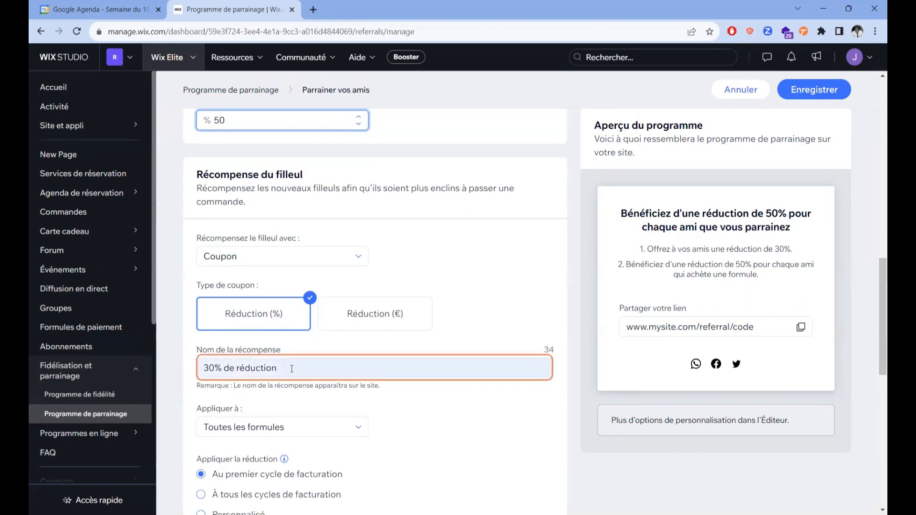
# Review which plans the referred friend's coupon can cover and apply its discount to all billing cycles
pyautogui.scroll(-3, 291, 369)
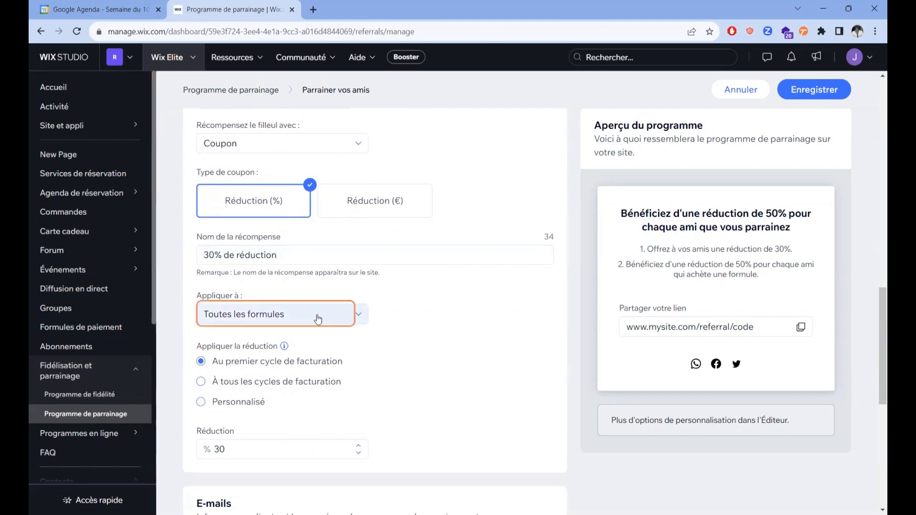
pyautogui.click(286, 314)
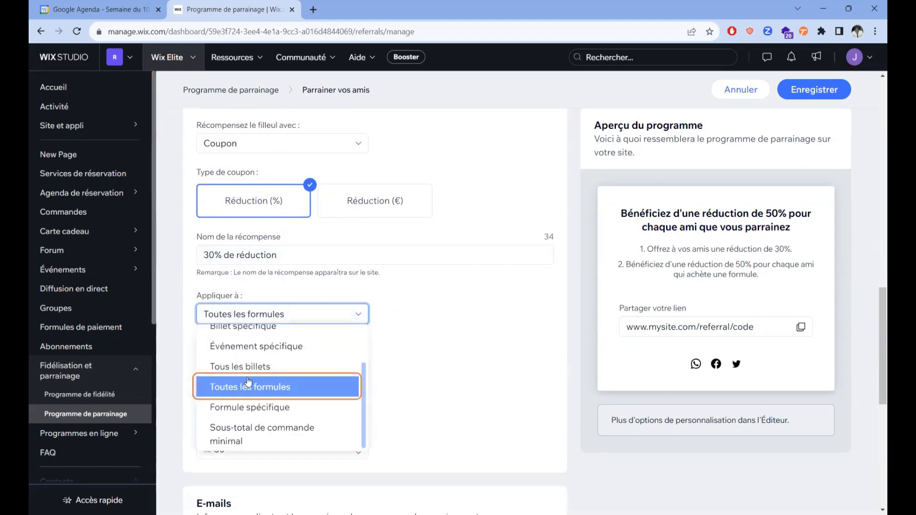
pyautogui.click(430, 342)
pyautogui.click(279, 381)
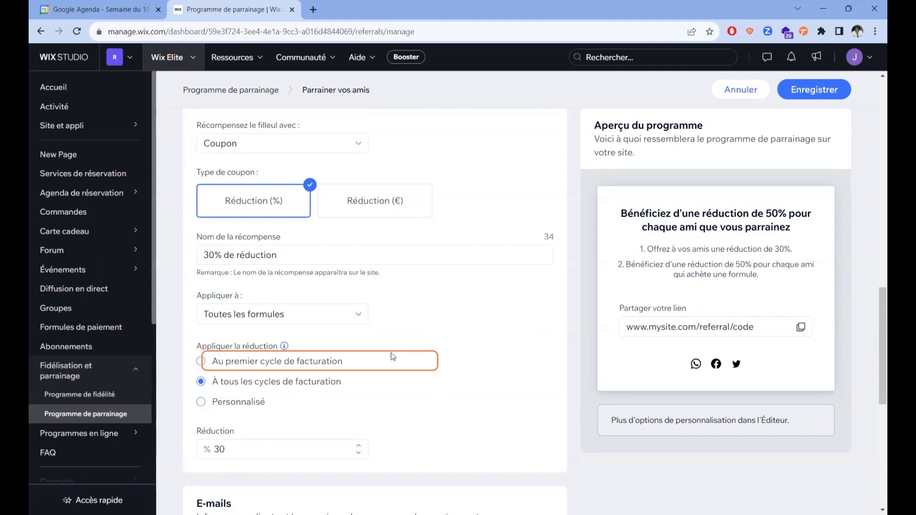
# Review the referred friend's discount and the e-mail notifications, switching the "Notifier les clients de leur récompense de parrainage" notification off and on again
pyautogui.scroll(-3, 392, 357)
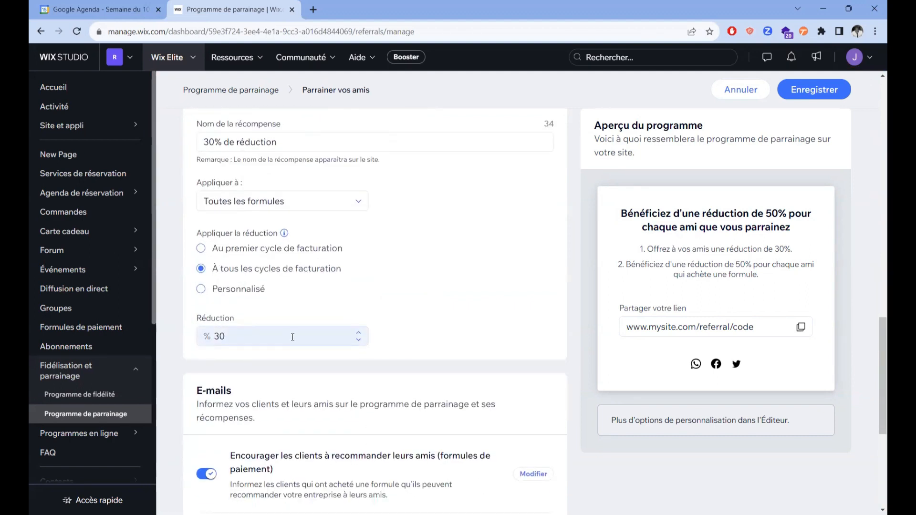
pyautogui.press('Tab')
pyautogui.scroll(-4, 463, 281)
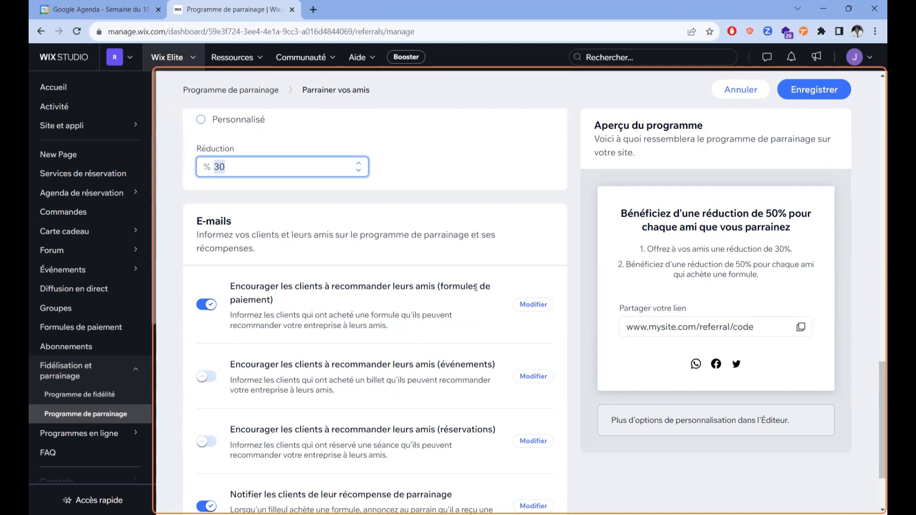
pyautogui.scroll(-1, 480, 293)
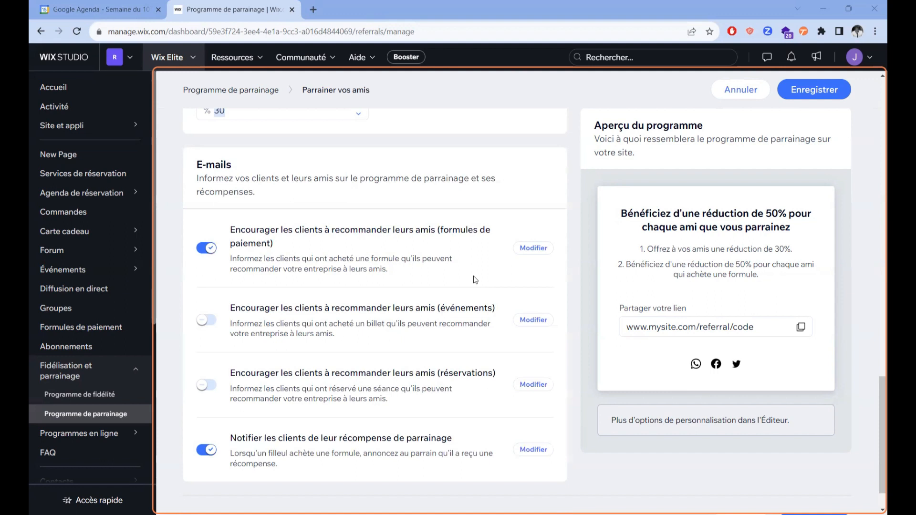
pyautogui.click(205, 449)
pyautogui.click(206, 450)
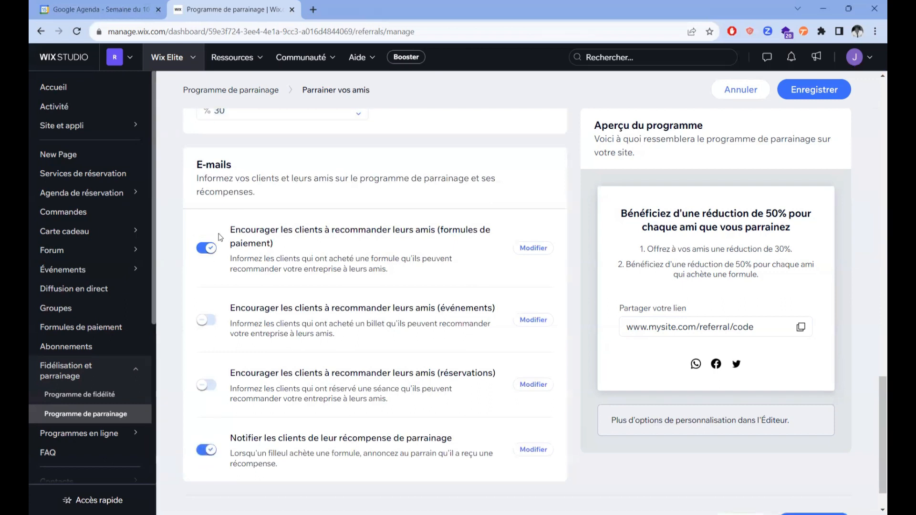
# Try to edit the payment-plan referral e-mail, dismiss the save dialog, and try the reward notification e-mail
pyautogui.click(534, 249)
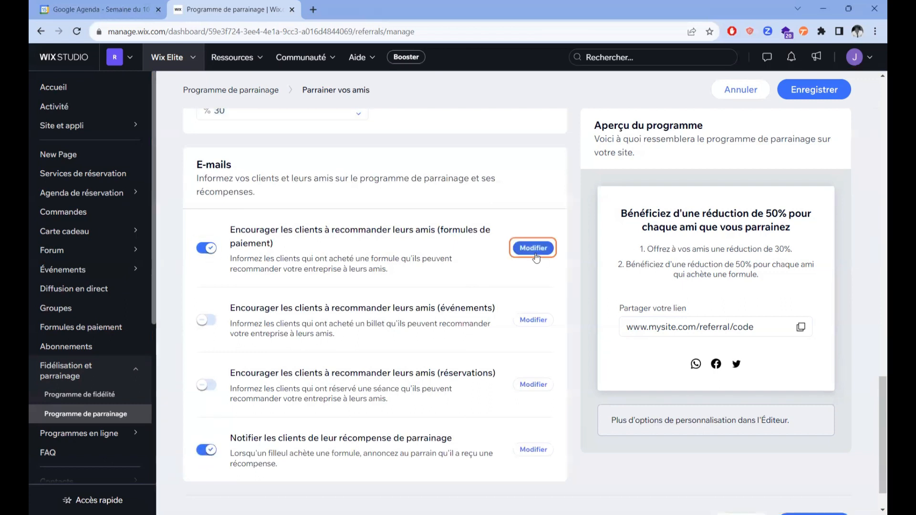
pyautogui.click(546, 322)
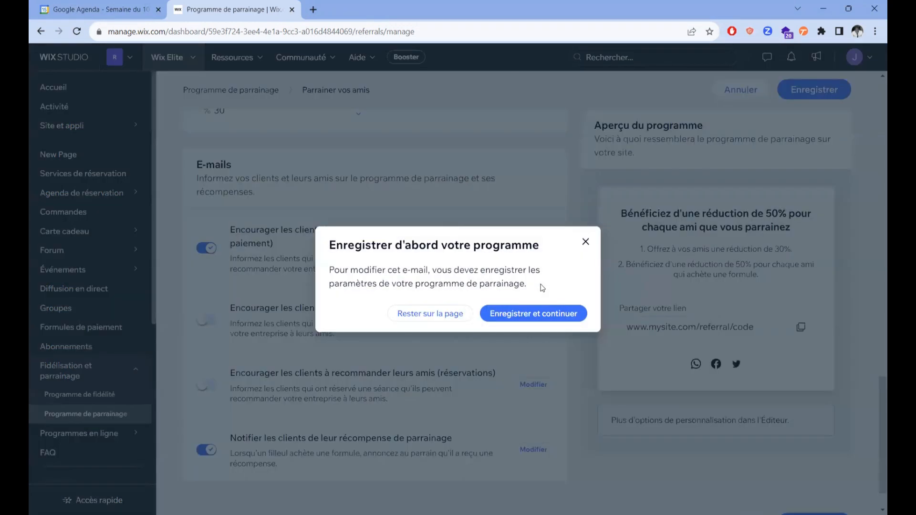
pyautogui.click(586, 242)
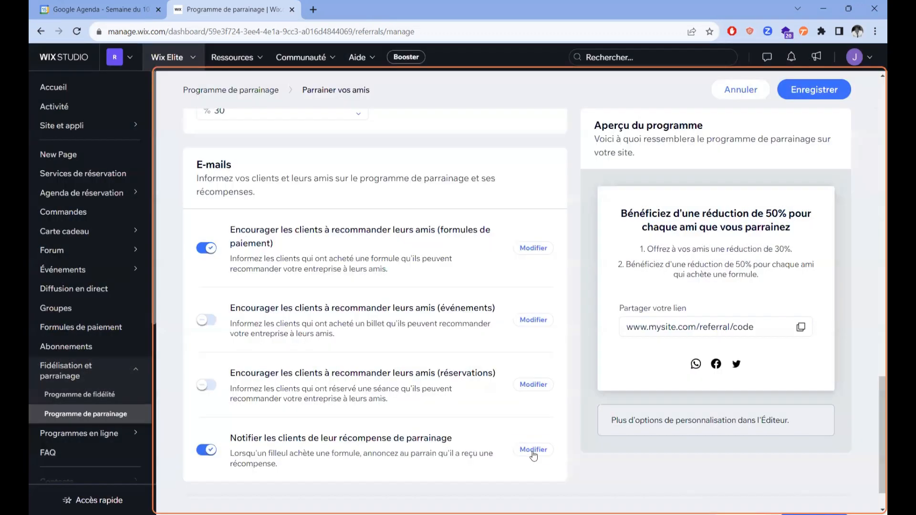
pyautogui.click(533, 452)
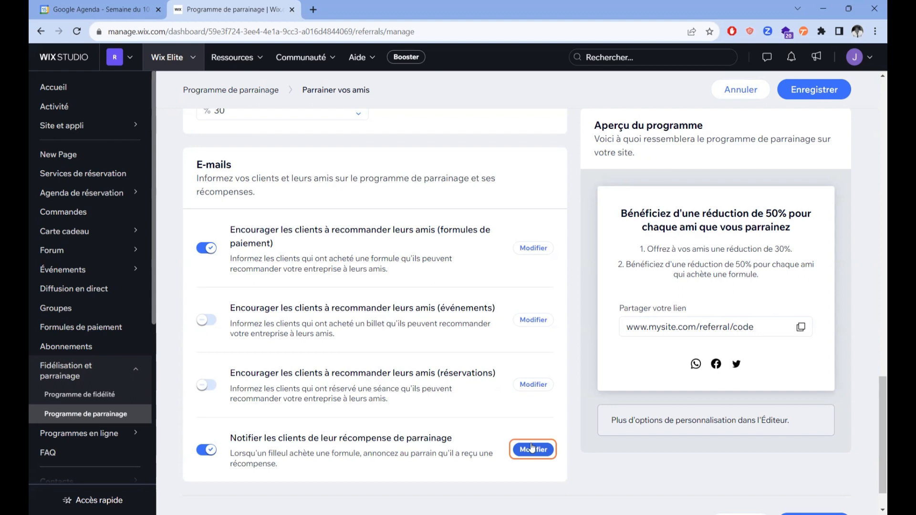
# Review the program details, rewards and preview, and save the Parrainer vos amis referral program
pyautogui.scroll(2, 700, 231)
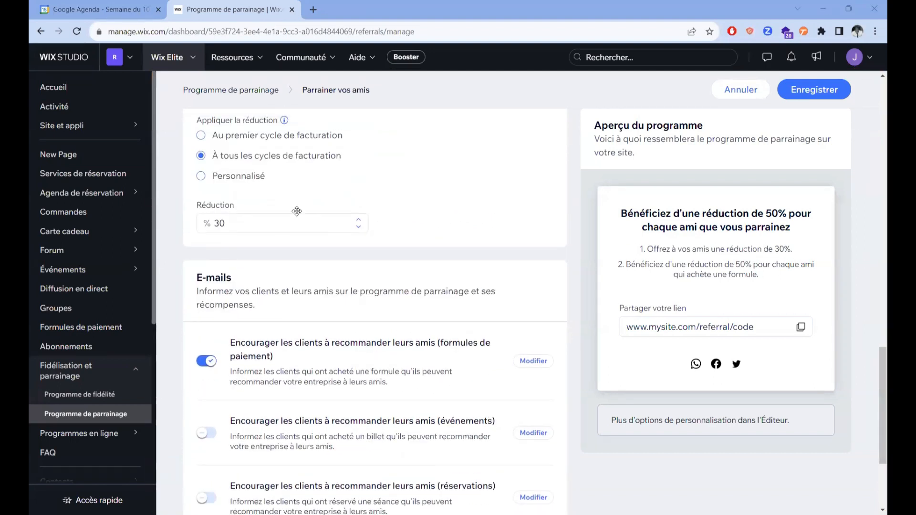
pyautogui.scroll(10, 821, 243)
pyautogui.scroll(6, 821, 243)
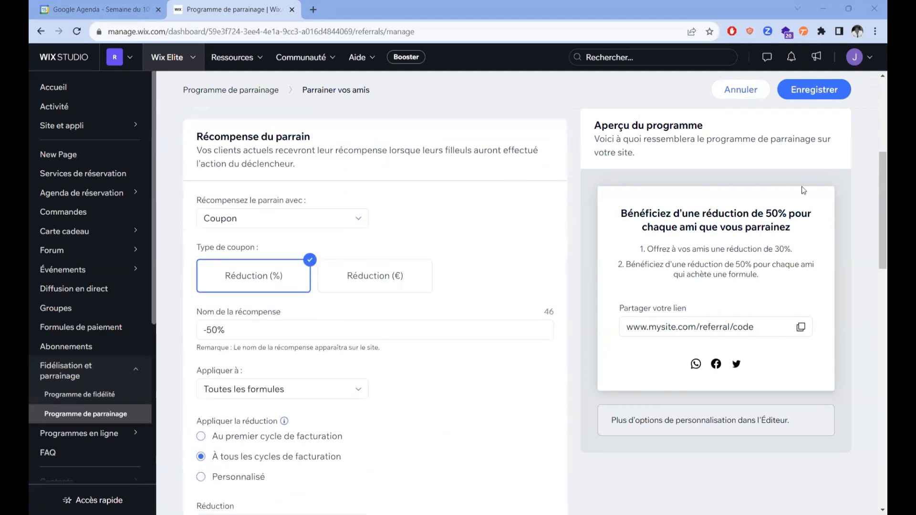
pyautogui.scroll(-2, 765, 253)
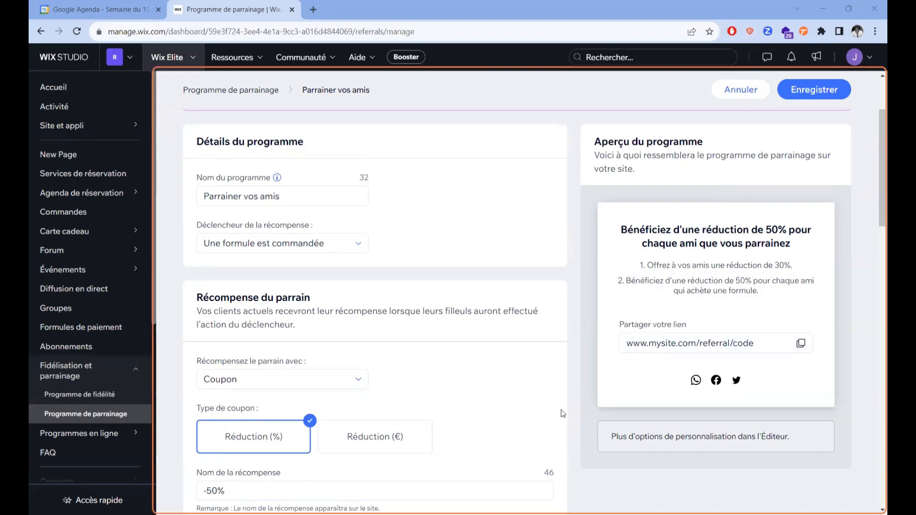
pyautogui.moveTo(686, 344)
pyautogui.scroll(1, 597, 281)
pyautogui.scroll(1, 597, 282)
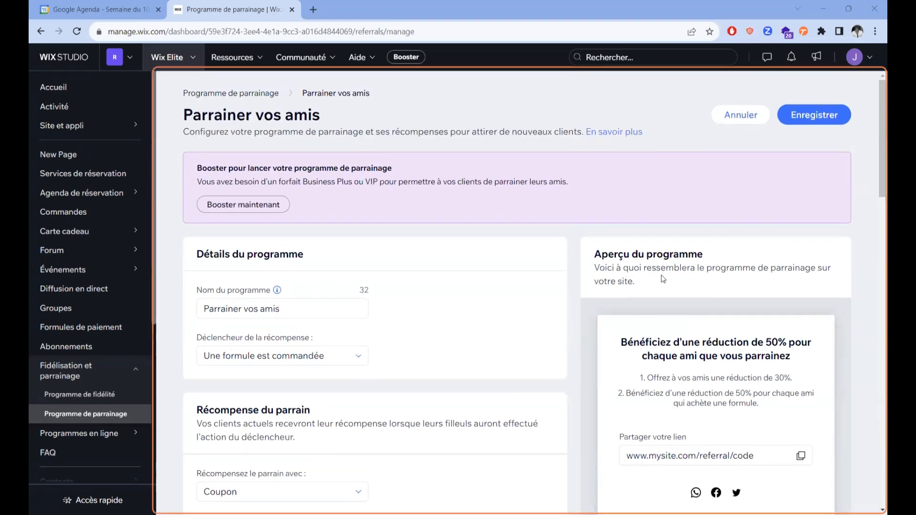
pyautogui.click(830, 118)
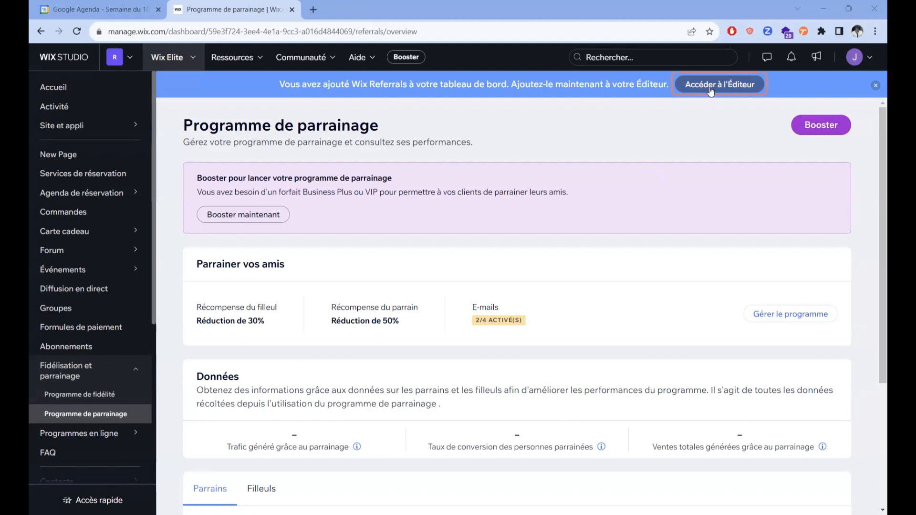
# Switch to the site's Editor, finish configuring the Wix Referral Program app, and look over its referral page
pyautogui.click(710, 86)
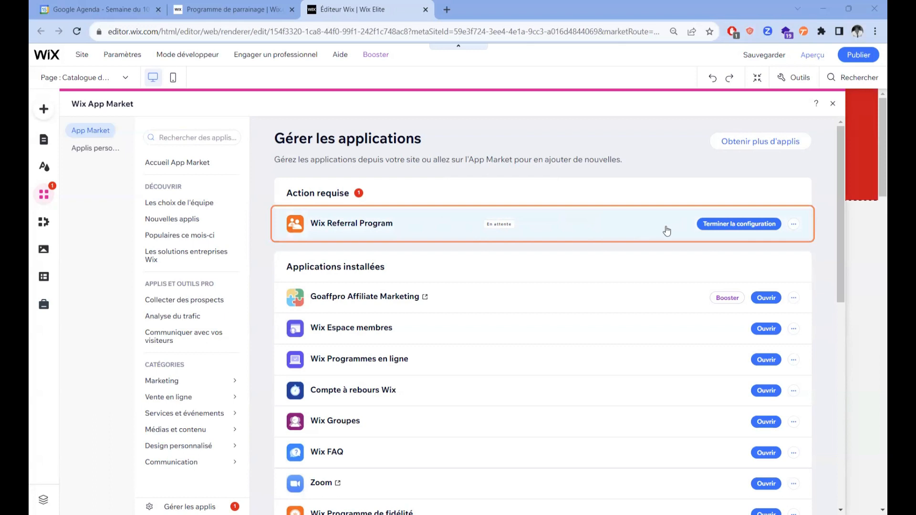
pyautogui.click(720, 226)
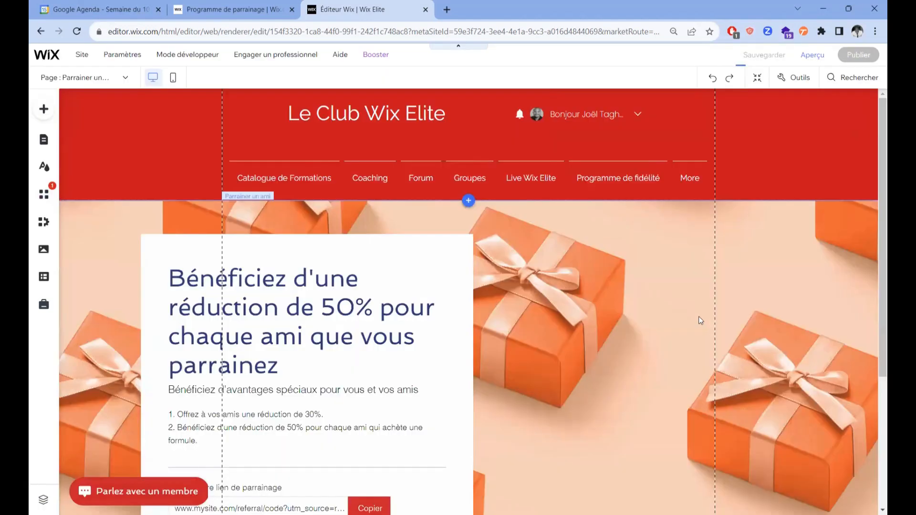
pyautogui.scroll(-3, 590, 257)
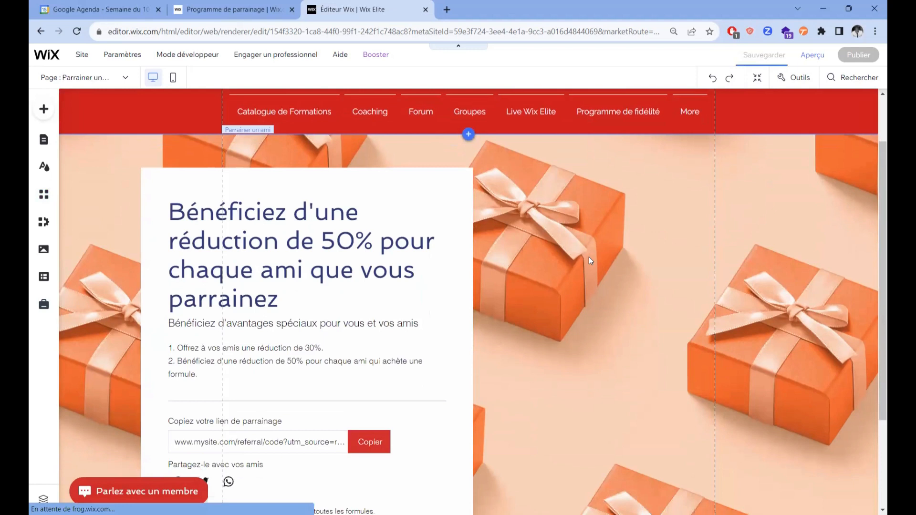
pyautogui.scroll(3, 582, 256)
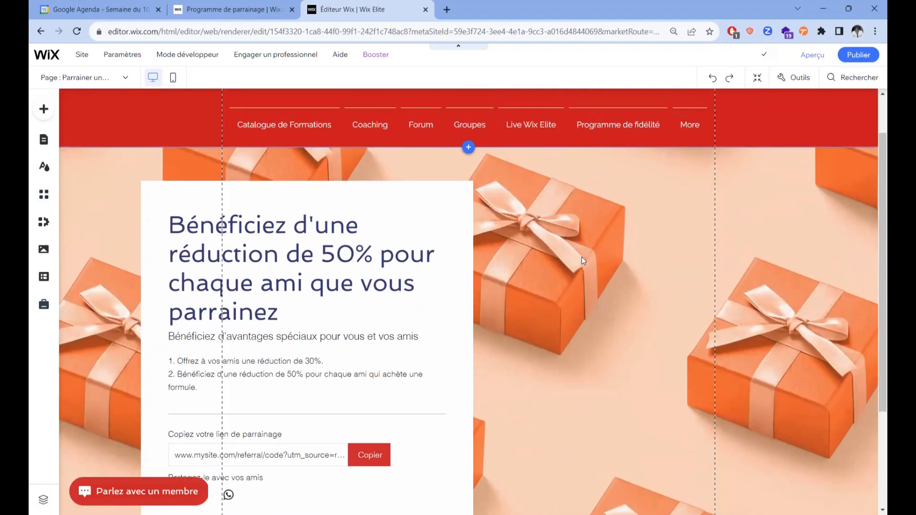
pyautogui.scroll(-2, 579, 258)
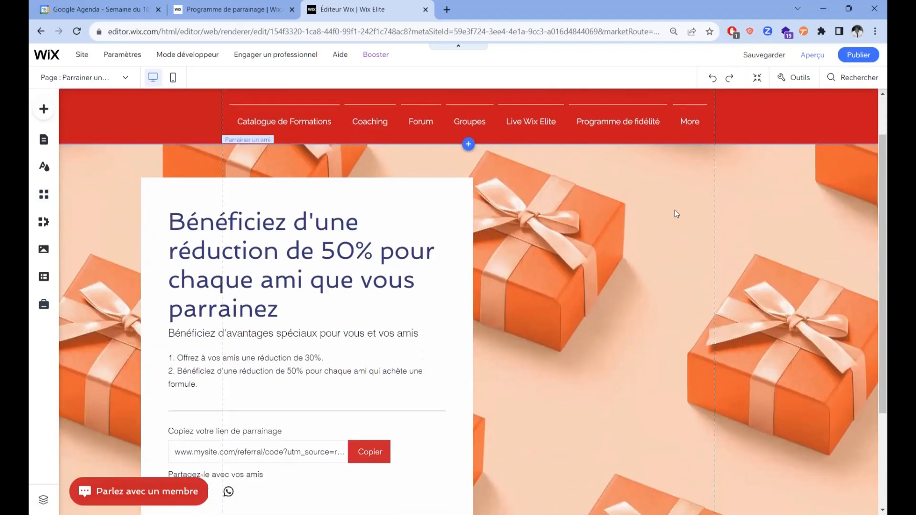
pyautogui.scroll(-2, 542, 269)
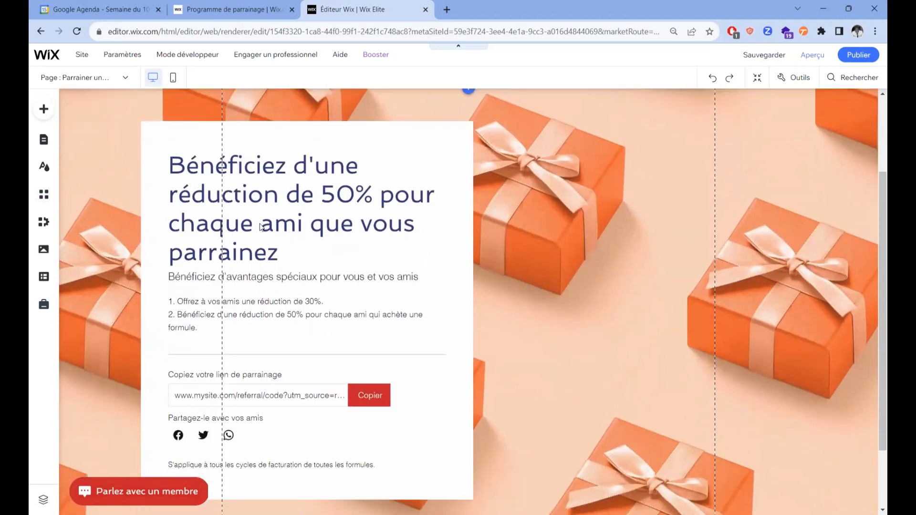
# Inspect the referral widget and its content zone, and view the site's Pages de parrainage before closing the page list
pyautogui.click(307, 225)
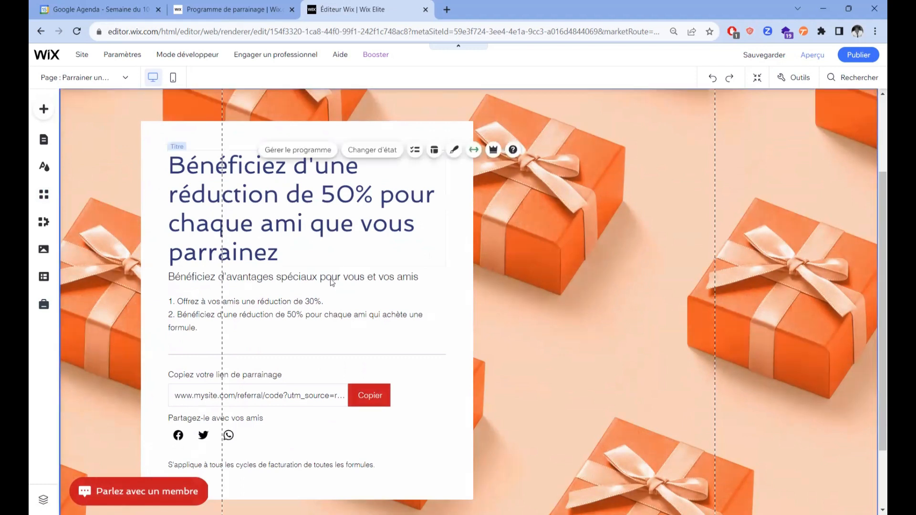
pyautogui.click(196, 146)
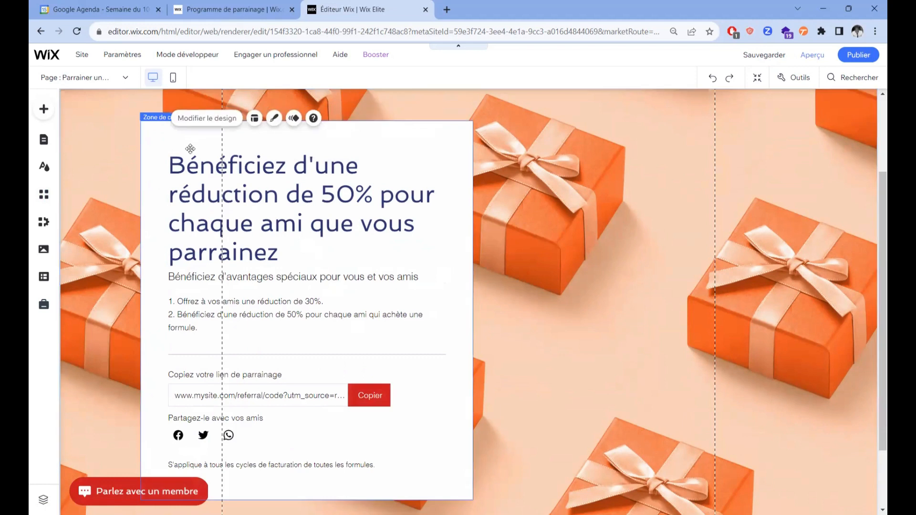
pyautogui.click(126, 78)
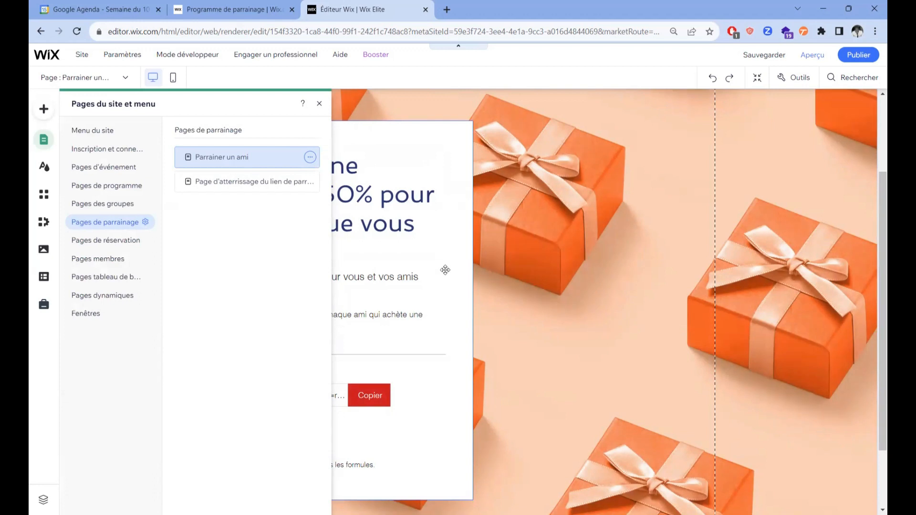
pyautogui.click(319, 104)
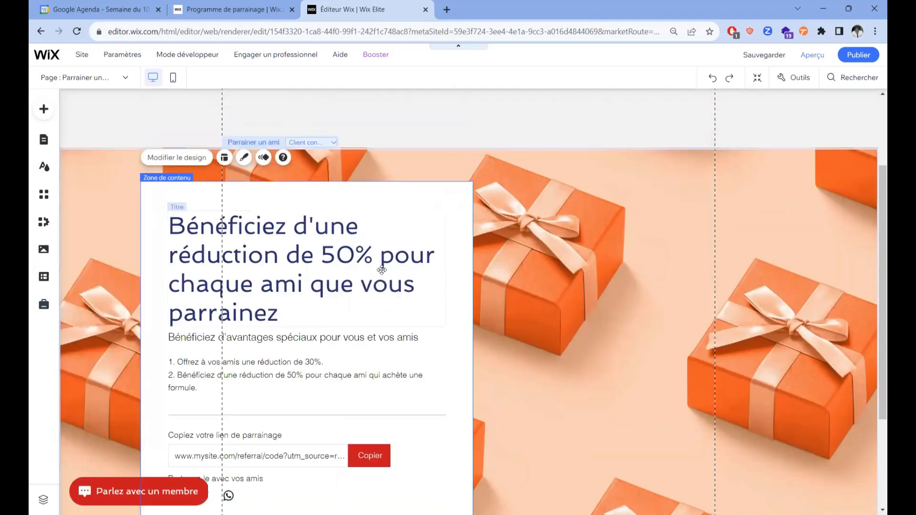
# Select the referral page's title and the Copier button to inspect their editing options
pyautogui.click(381, 270)
pyautogui.scroll(-3, 379, 286)
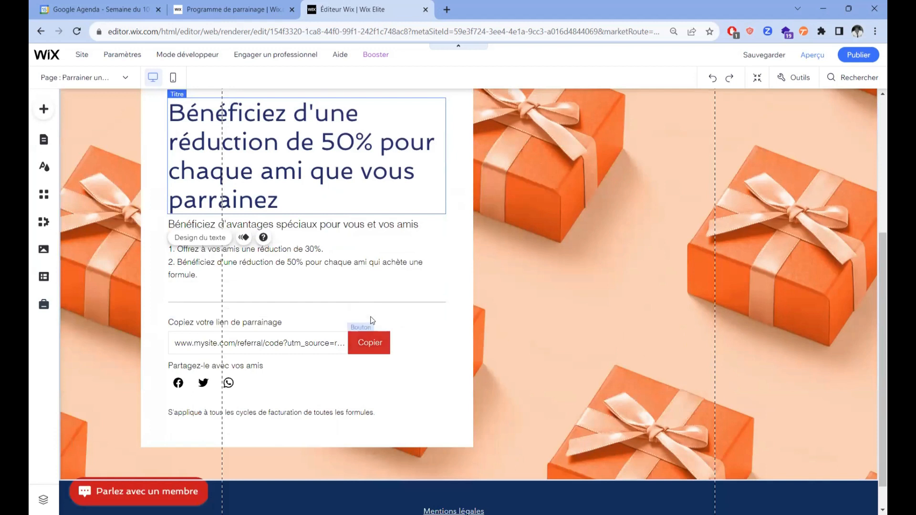
pyautogui.click(371, 318)
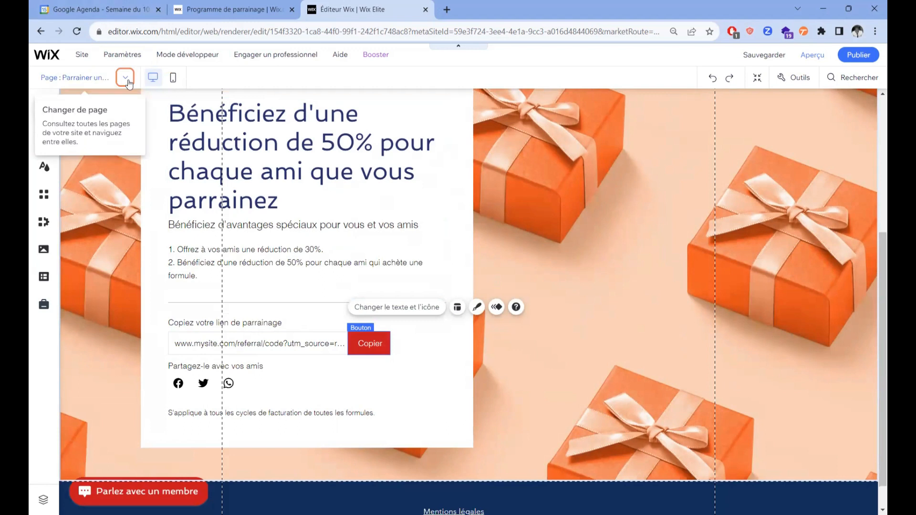
# View the text design settings of the referral page's title and close them
pyautogui.click(390, 171)
pyautogui.scroll(3, 467, 185)
pyautogui.scroll(-1, 468, 184)
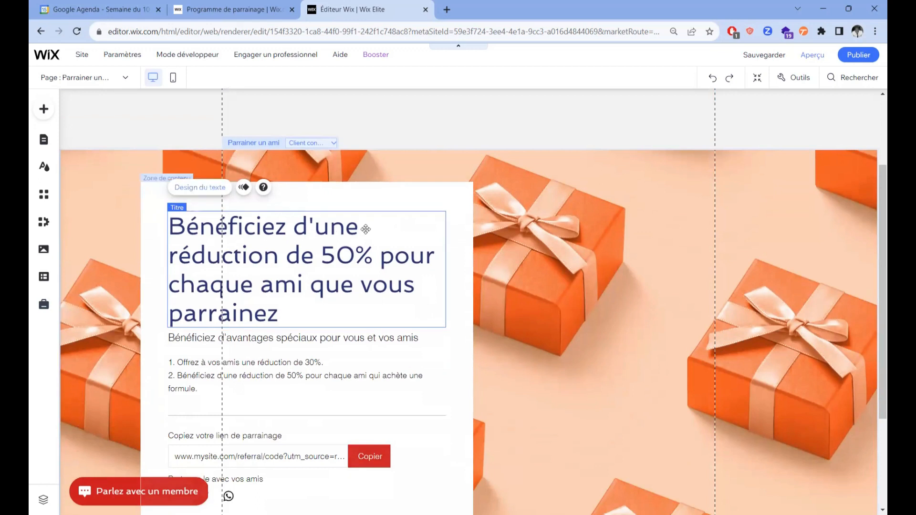
pyautogui.click(202, 186)
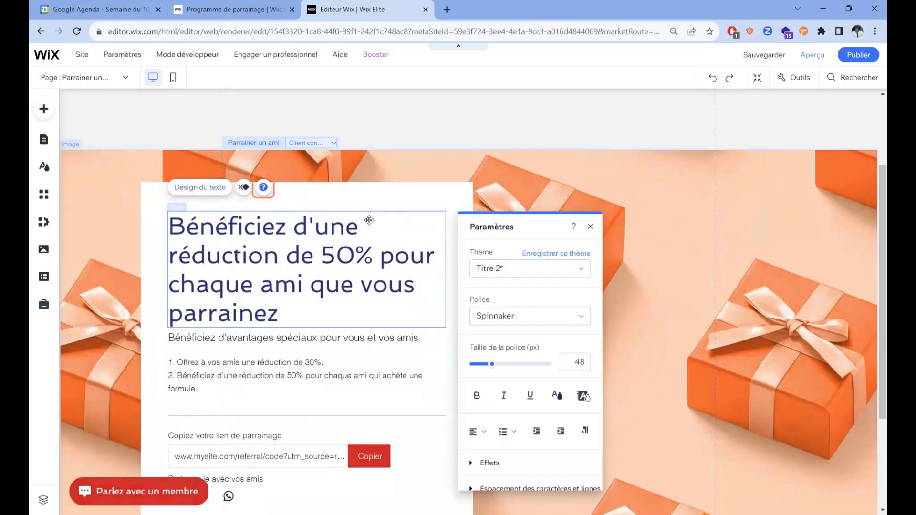
pyautogui.click(212, 327)
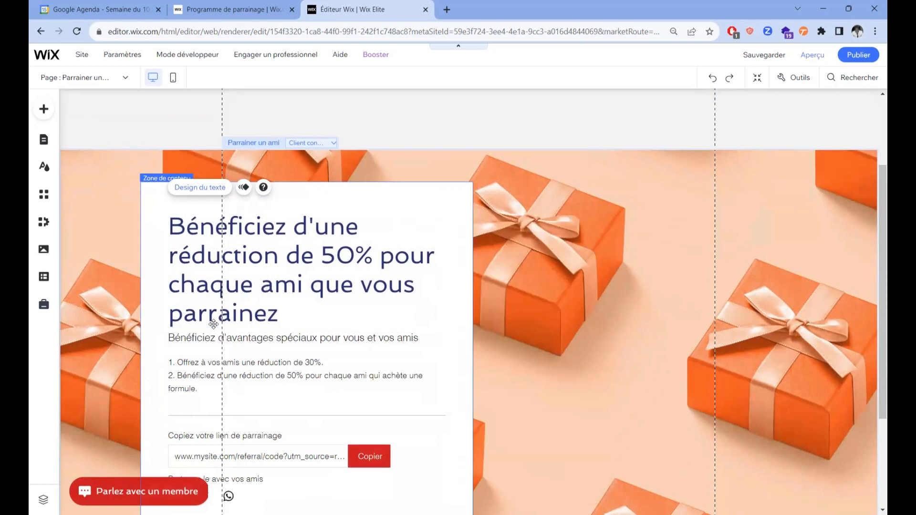
# Open the subtitle text for editing, leave it as is, and inspect the reward description below it
pyautogui.click(224, 324)
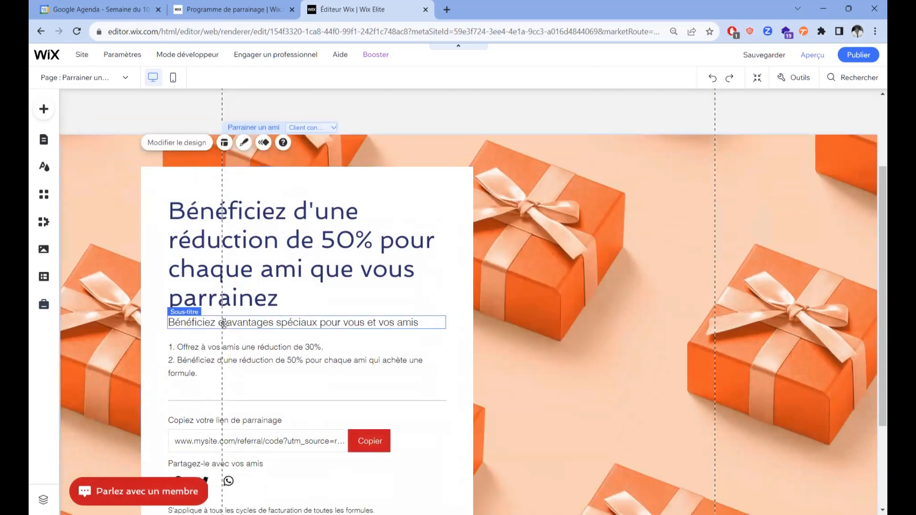
pyautogui.doubleClick(203, 329)
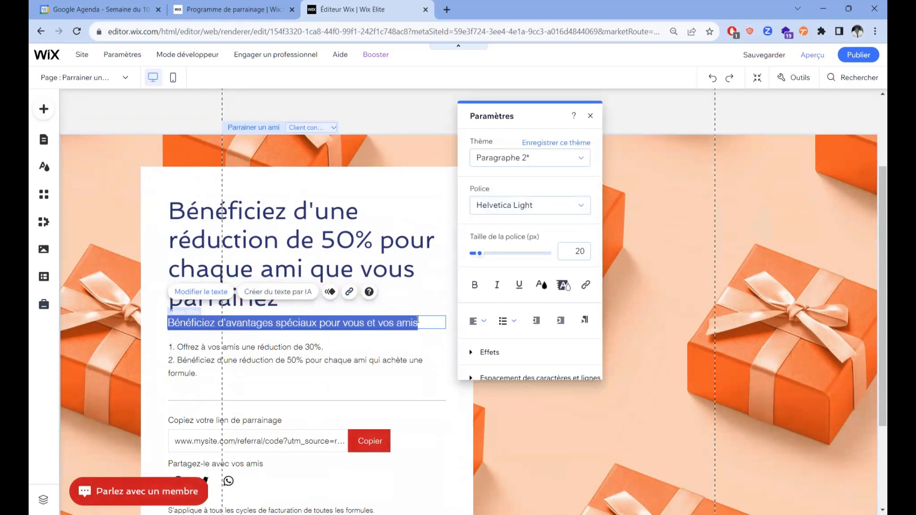
pyautogui.click(394, 328)
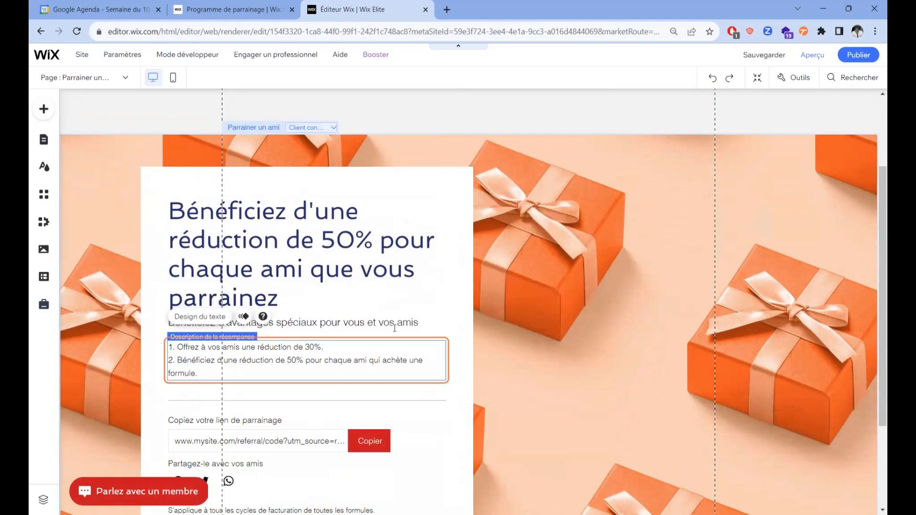
pyautogui.scroll(-2, 205, 329)
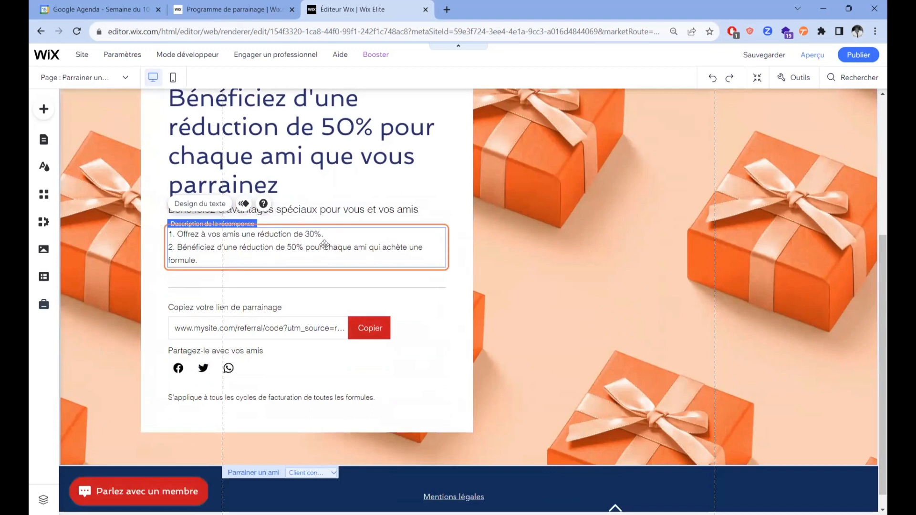
# Select the Parrainer un ami widget and view its Client déconnecté and Page de visites des amis states
pyautogui.scroll(4, 334, 244)
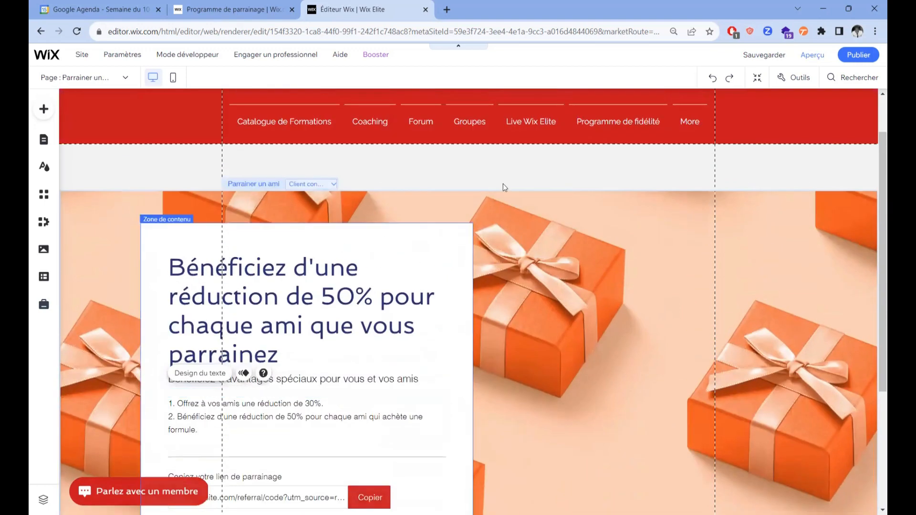
pyautogui.click(328, 192)
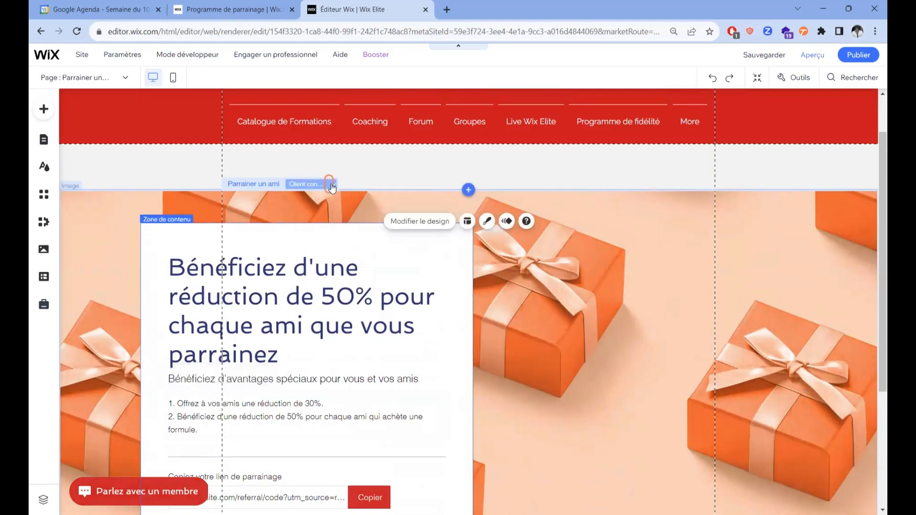
pyautogui.click(303, 184)
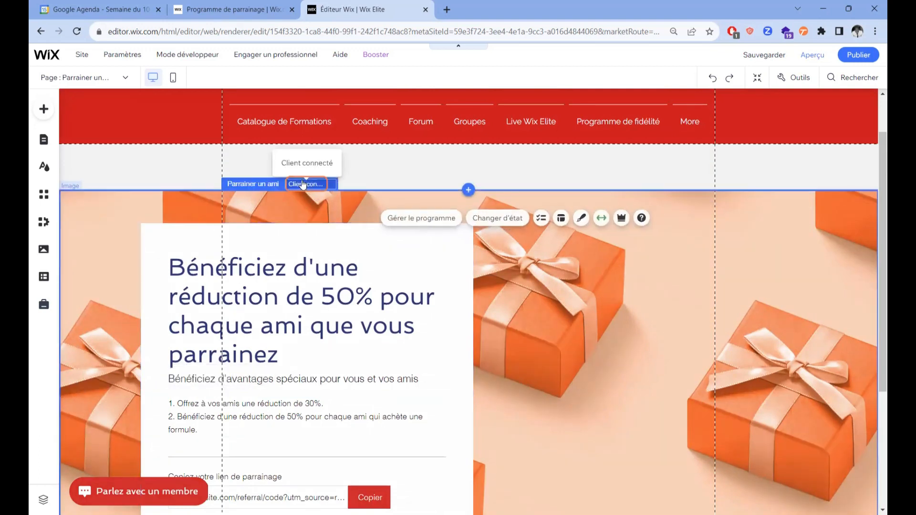
pyautogui.click(333, 185)
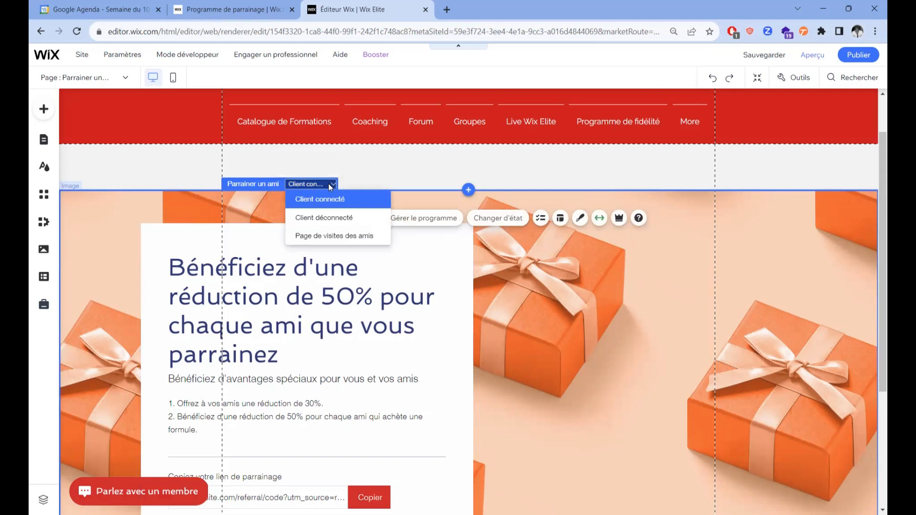
pyautogui.click(334, 220)
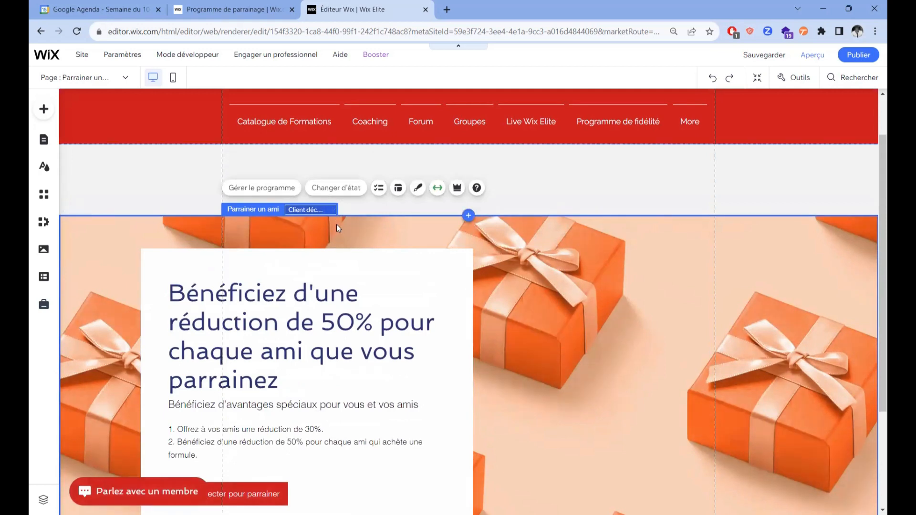
pyautogui.click(320, 210)
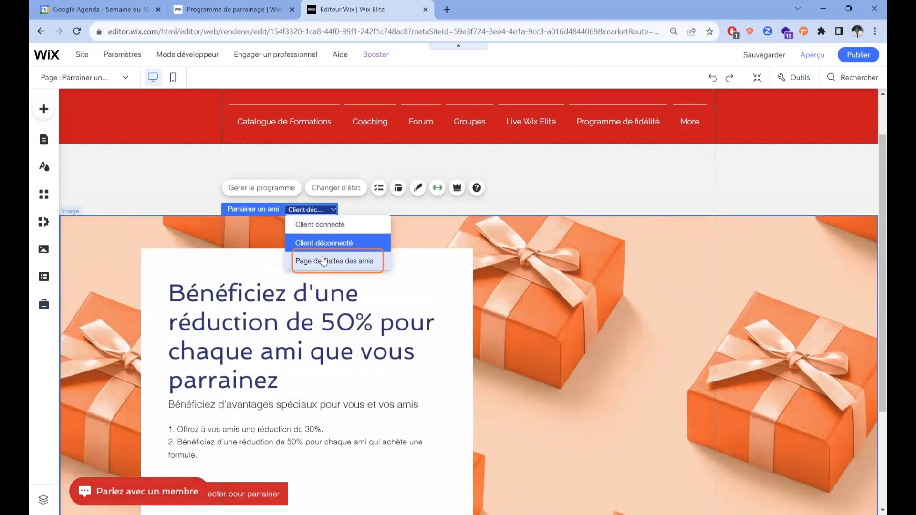
pyautogui.click(341, 260)
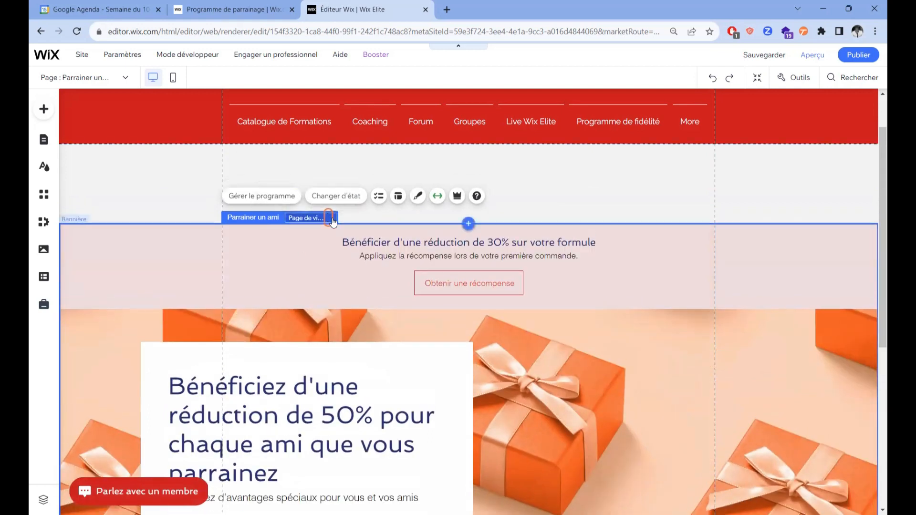
# Switch the Parrainer un ami widget back to the Client connecté state
pyautogui.click(304, 219)
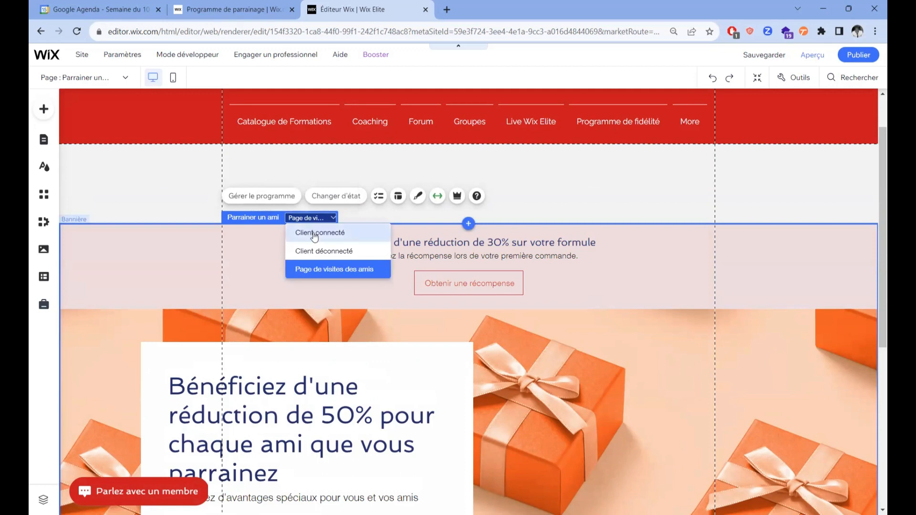
pyautogui.click(315, 236)
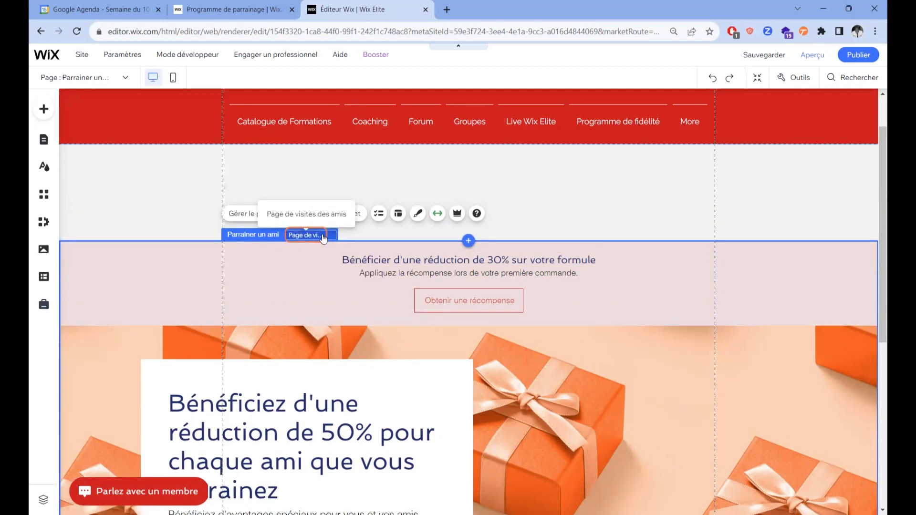
pyautogui.click(323, 237)
pyautogui.click(315, 250)
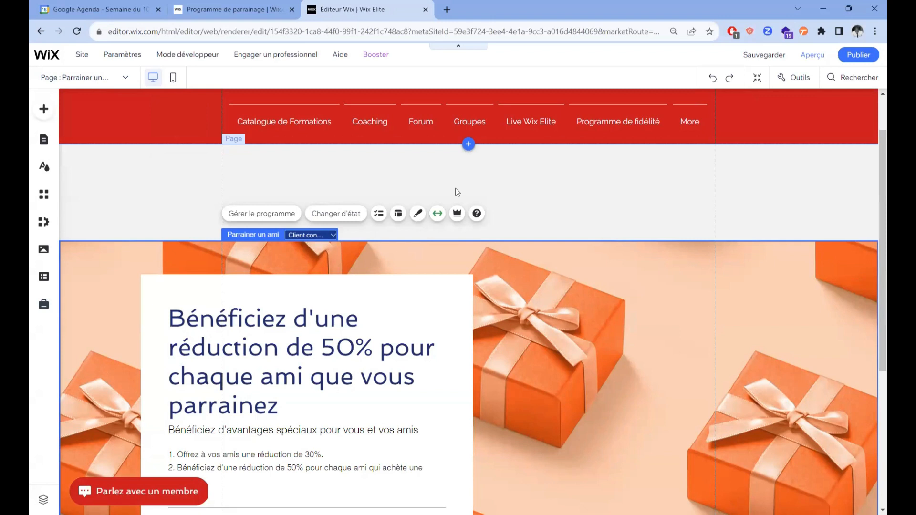
# Open the Page d'atterrissage du lien de parrainage through the site's page management and close the page list
pyautogui.click(124, 79)
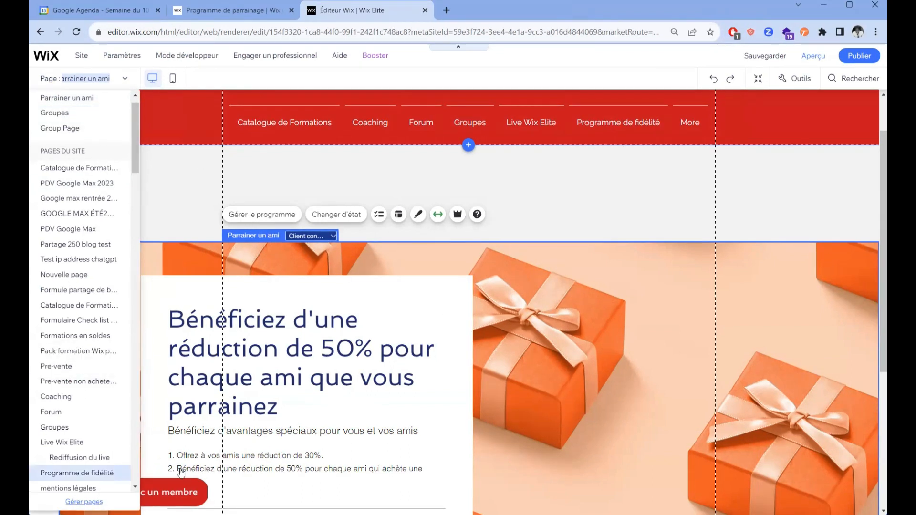
pyautogui.click(84, 501)
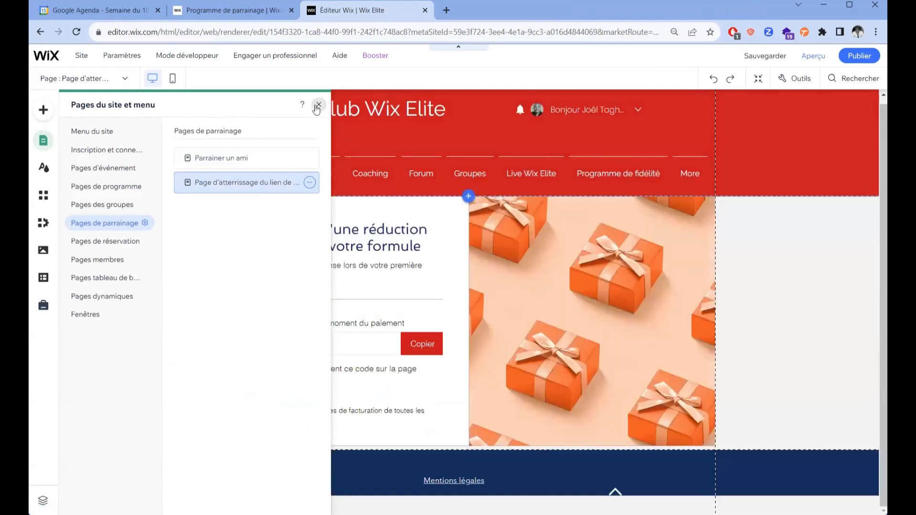
pyautogui.click(317, 106)
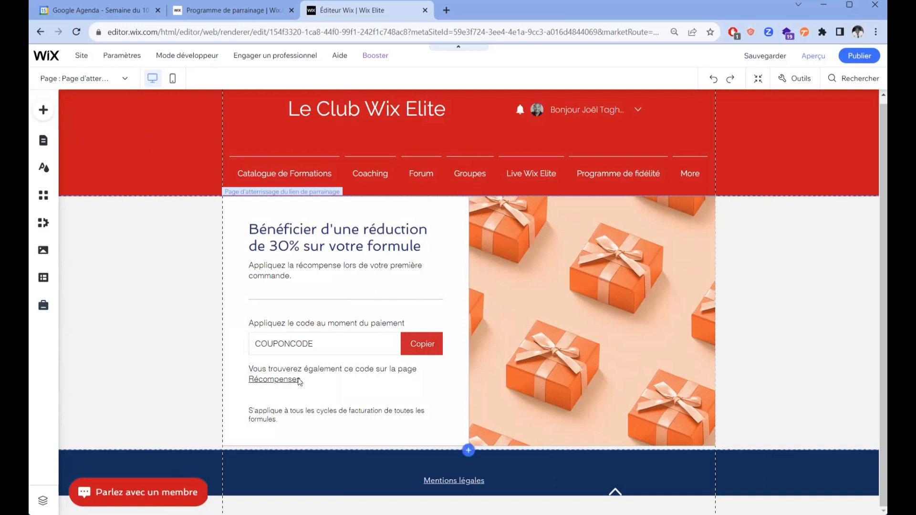
# Inspect the landing page's widget, rewards-page note and subtitle, and view the text design settings of its title
pyautogui.click(252, 319)
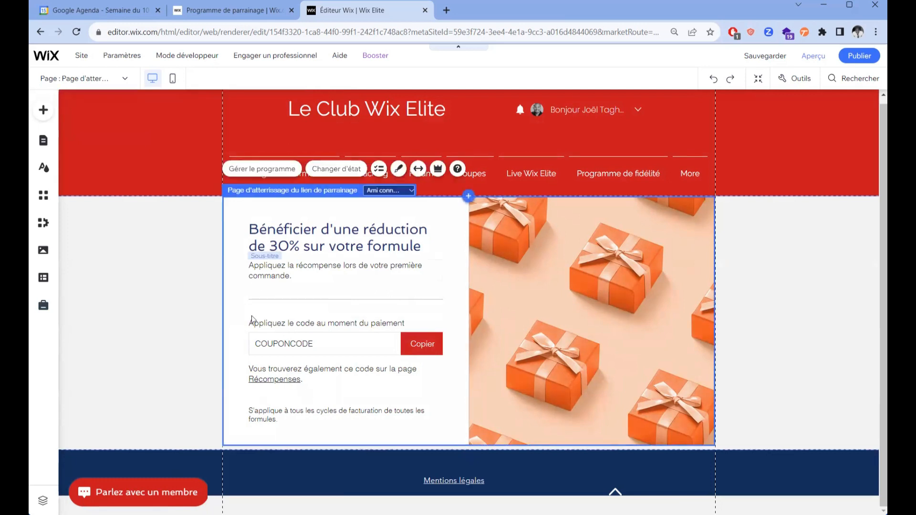
pyautogui.click(292, 379)
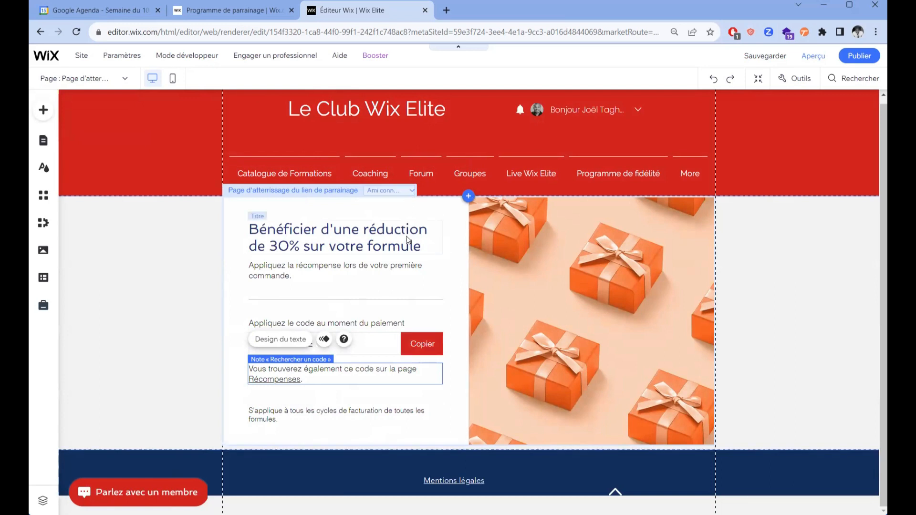
pyautogui.click(388, 241)
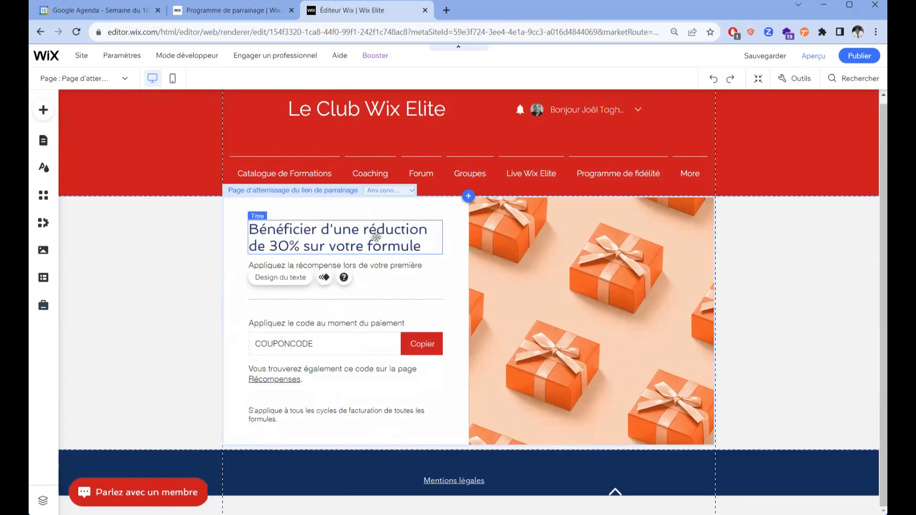
pyautogui.doubleClick(377, 237)
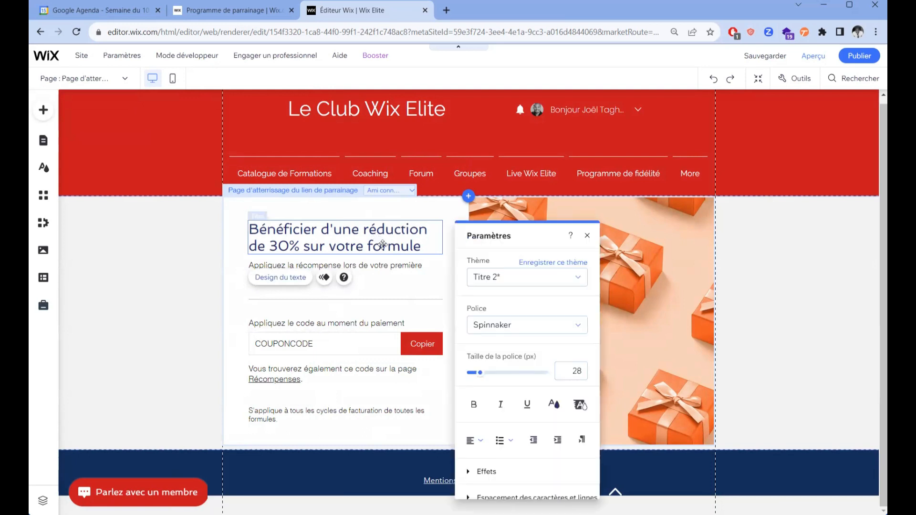
pyautogui.click(386, 268)
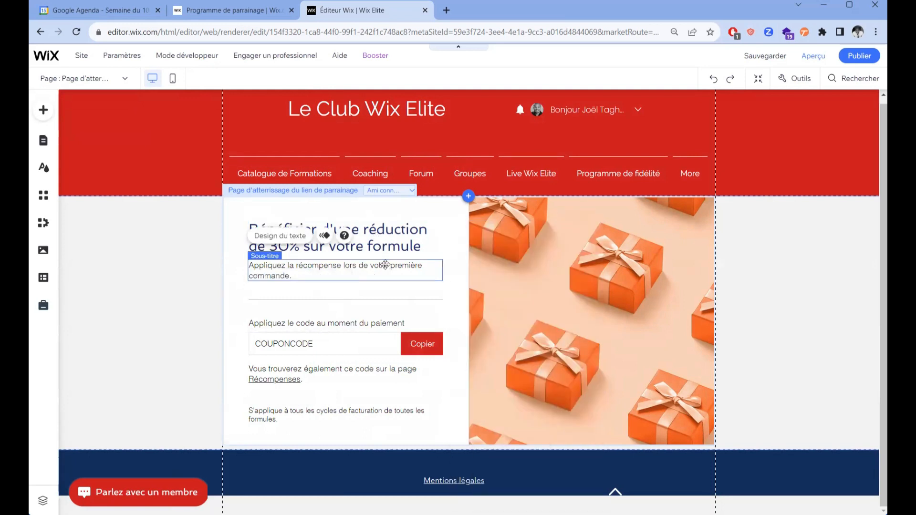
# View the states available for the referral link landing page widget and inspect its state and program management options
pyautogui.click(400, 191)
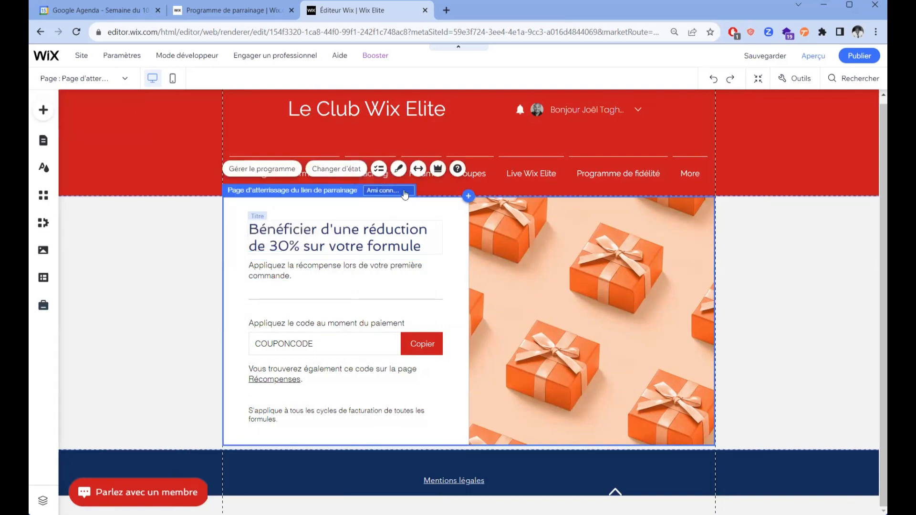
pyautogui.click(404, 190)
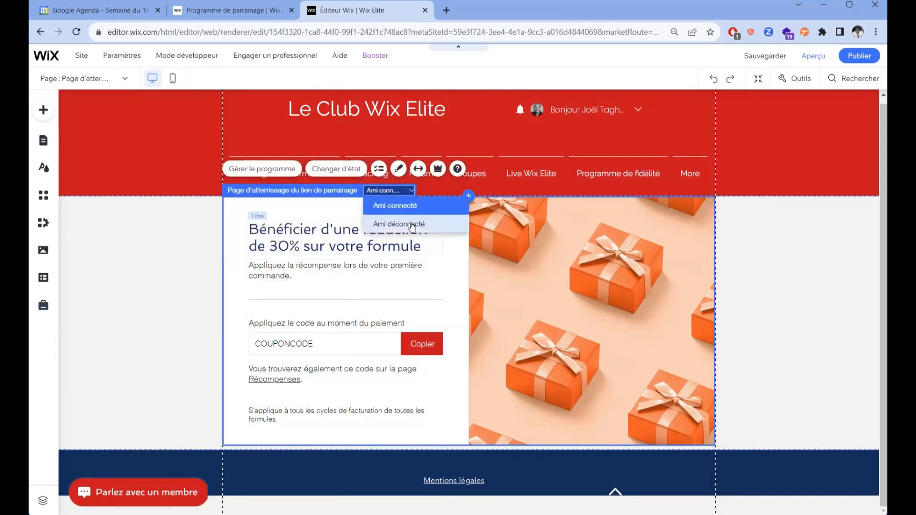
pyautogui.click(336, 173)
pyautogui.click(281, 170)
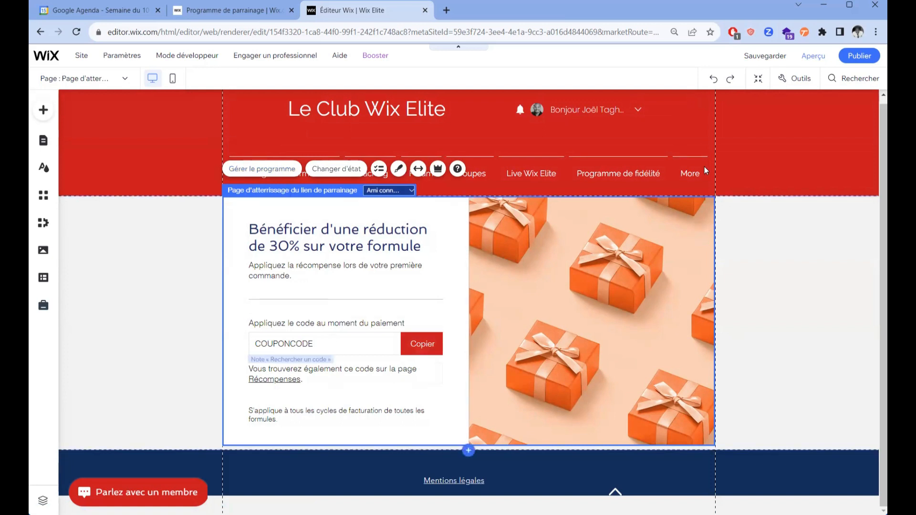
# Preview the landing page, follow its Récompenses link, and examine the points and coupons on the member's rewards page
pyautogui.click(809, 59)
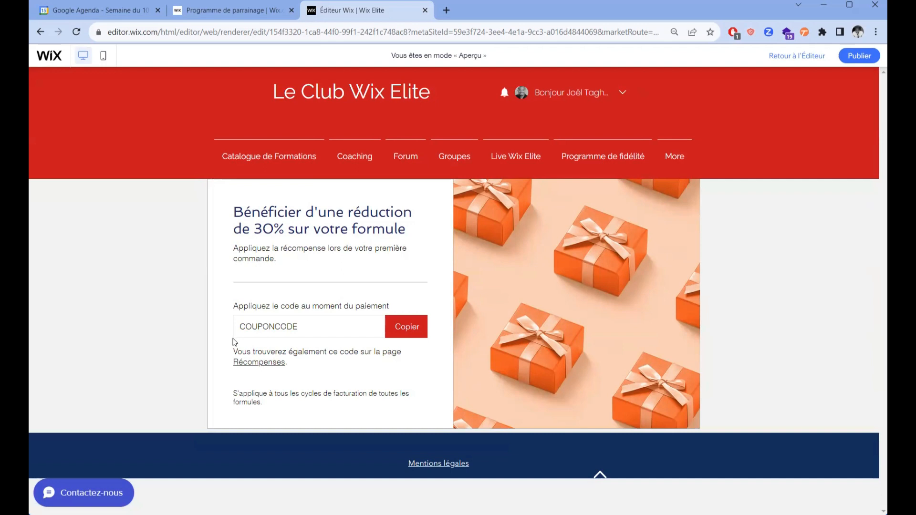
pyautogui.click(249, 363)
pyautogui.scroll(-1, 451, 351)
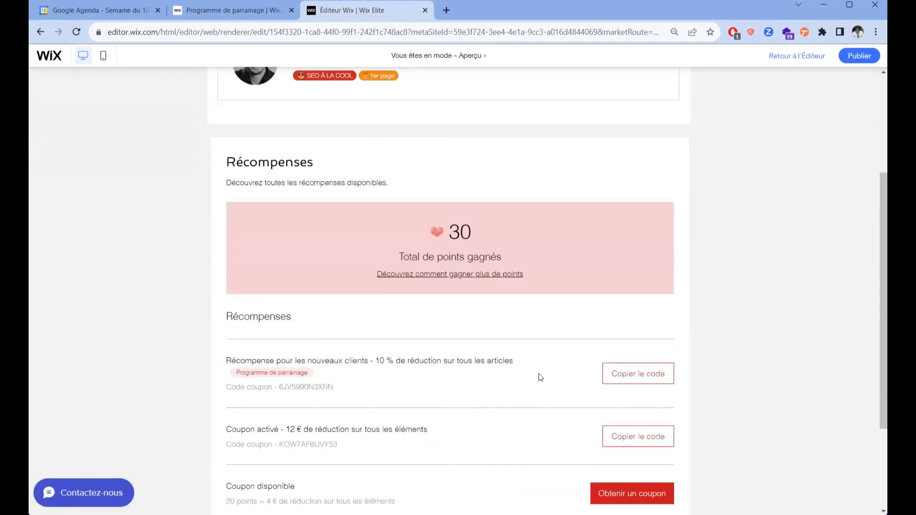
pyautogui.scroll(-2, 485, 349)
pyautogui.scroll(2, 485, 349)
pyautogui.scroll(-2, 457, 345)
pyautogui.scroll(3, 451, 347)
pyautogui.scroll(1, 453, 350)
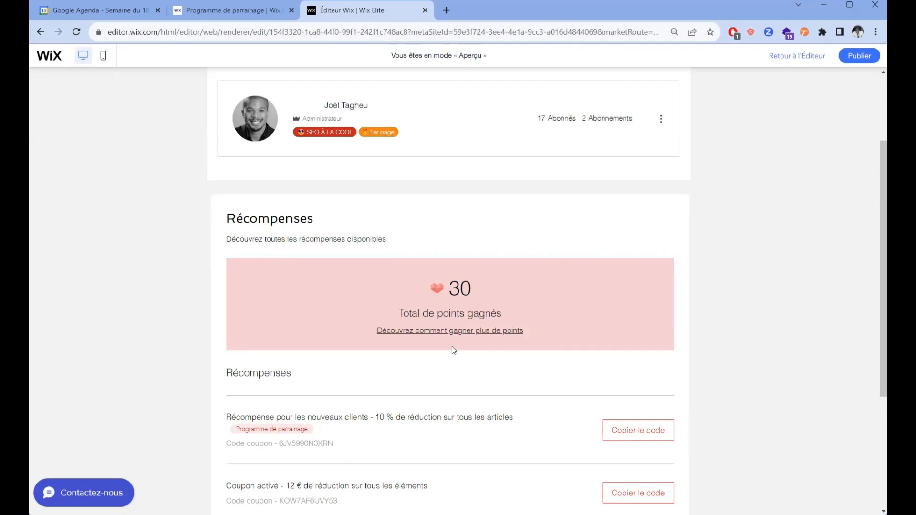
pyautogui.press('super+Left')
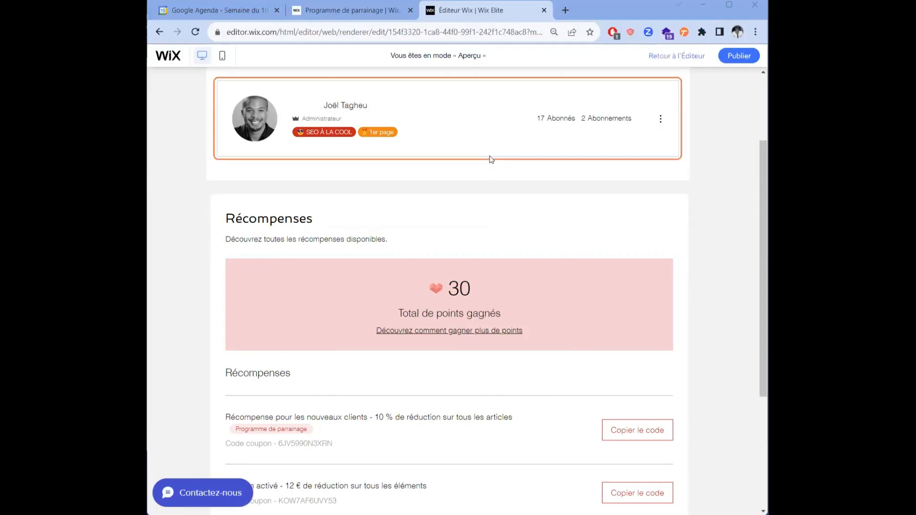
pyautogui.press('super+Up')
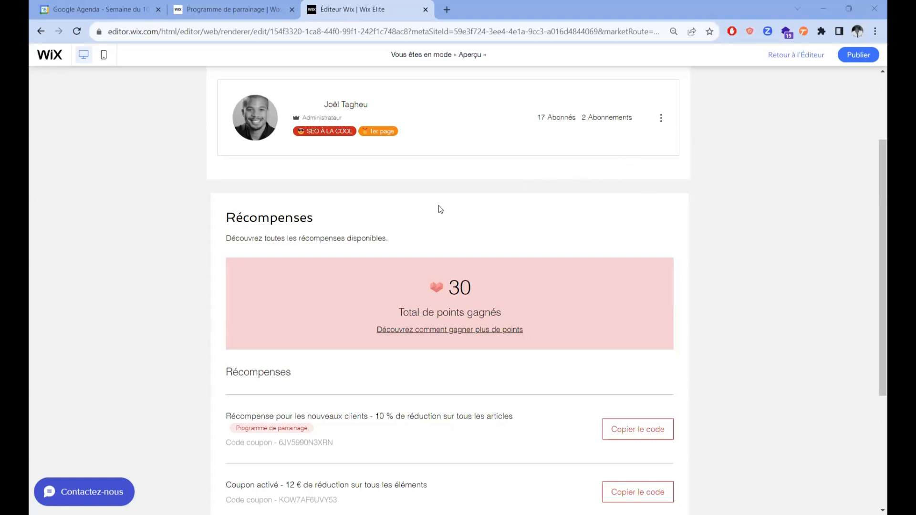
pyautogui.scroll(1, 438, 208)
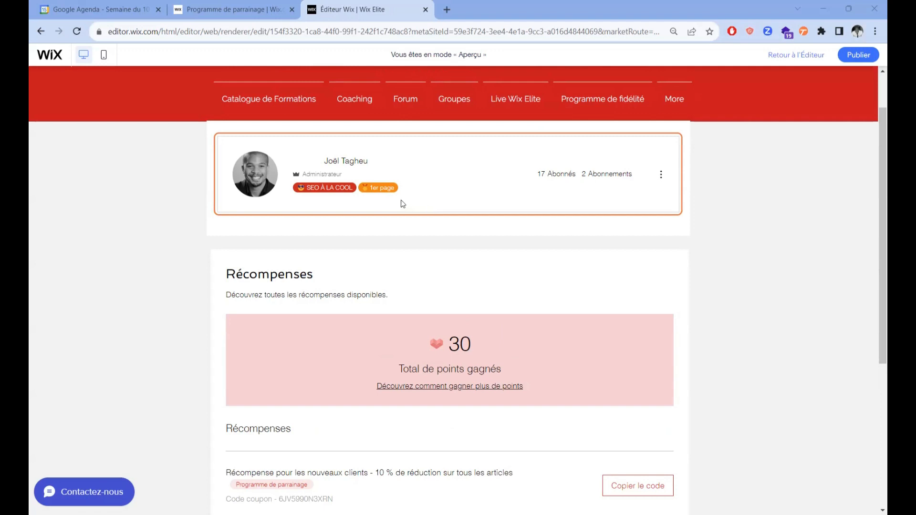
# Switch to the Programme de parrainage dashboard and review its reward summary, Données section and referrer list
pyautogui.click(239, 7)
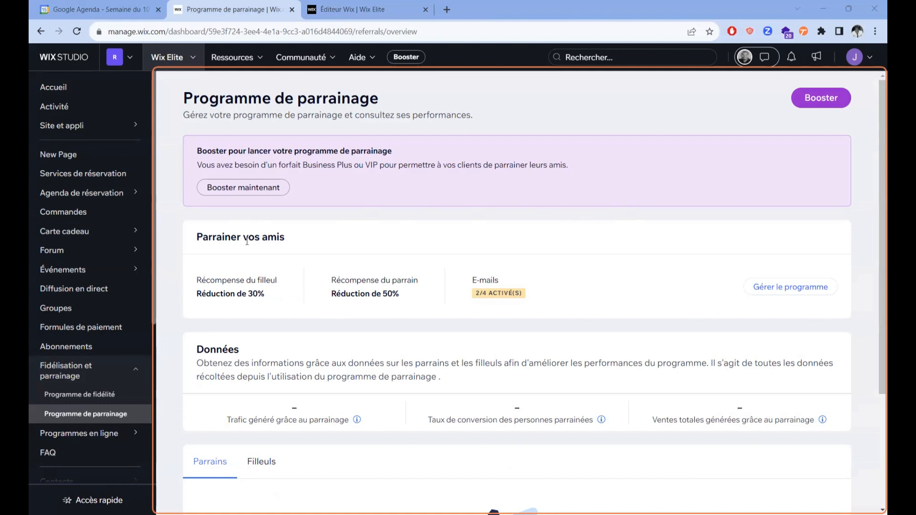
pyautogui.scroll(-1, 248, 229)
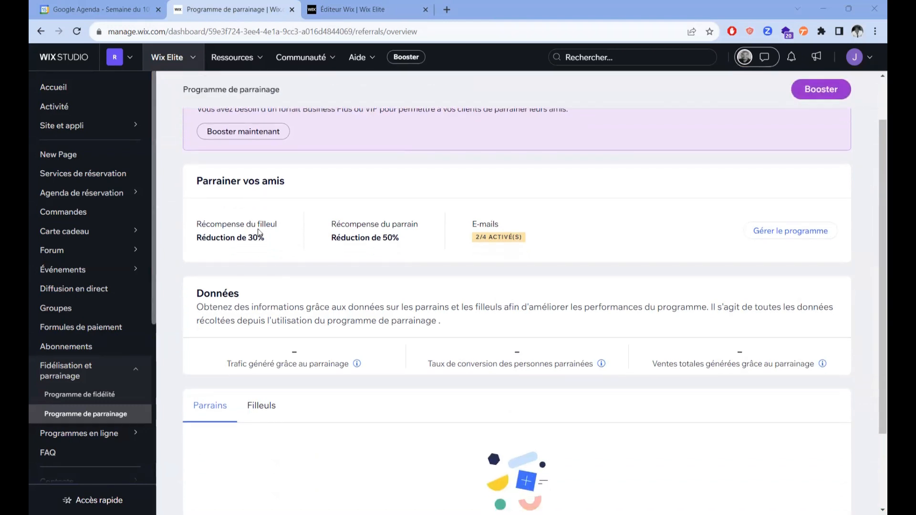
pyautogui.scroll(1, 258, 232)
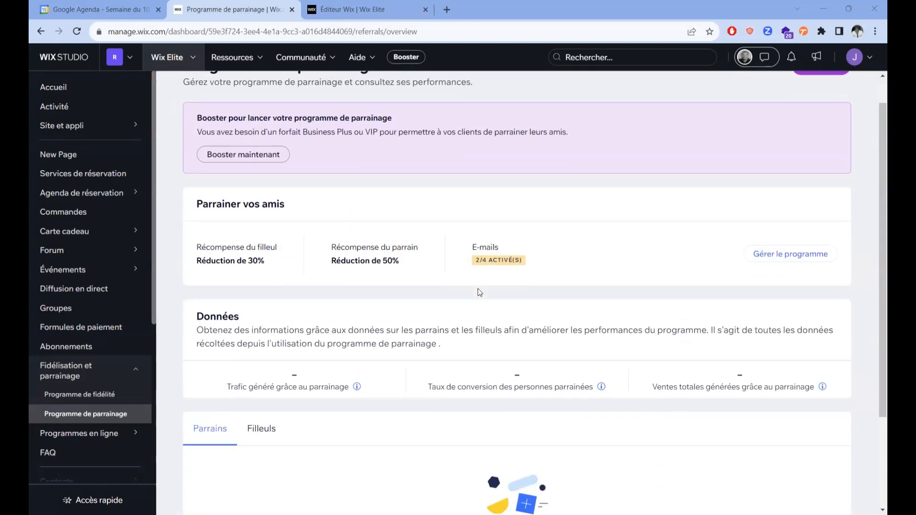
pyautogui.scroll(-2, 479, 292)
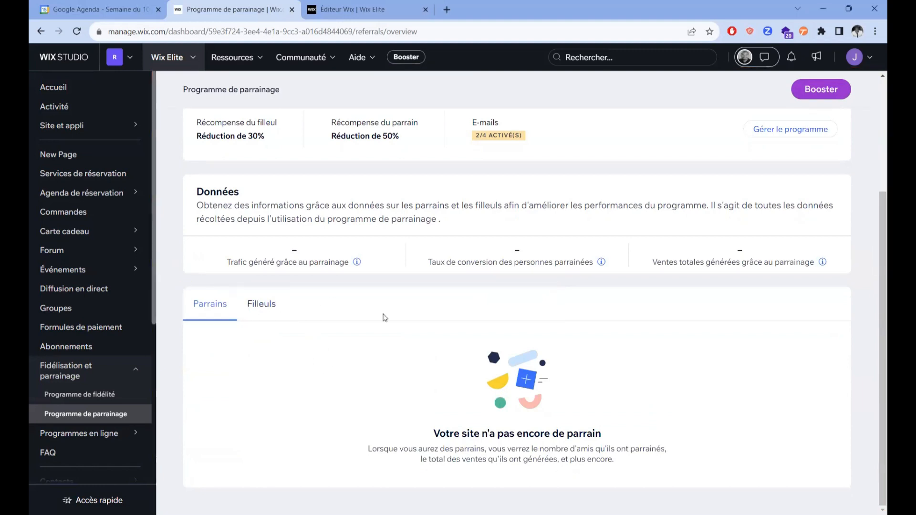
# View the Filleuls list and the explanations of the conversion rate and total sales metrics, and return to the Parrains list
pyautogui.click(261, 304)
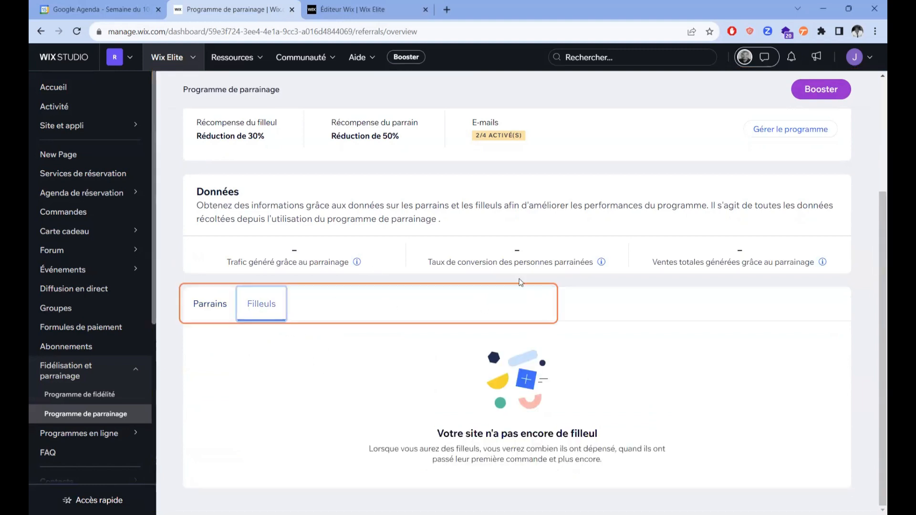
pyautogui.moveTo(604, 266)
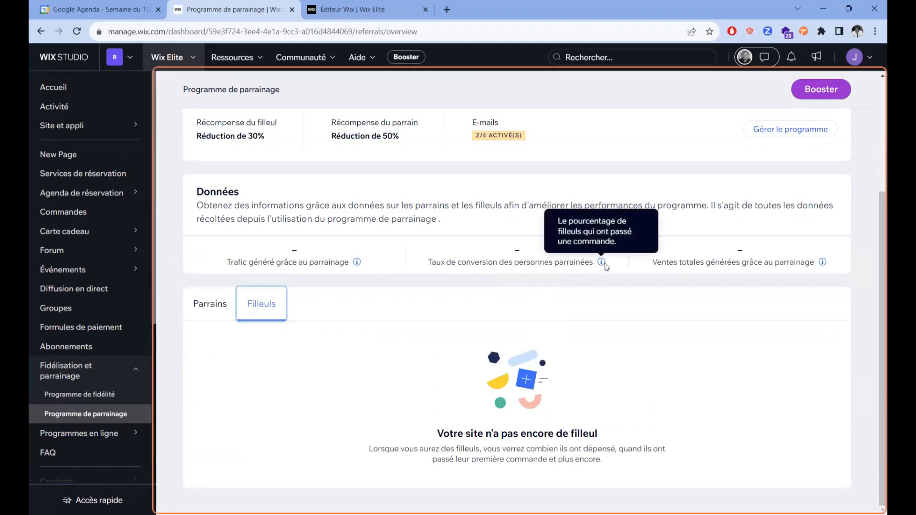
pyautogui.moveTo(823, 263)
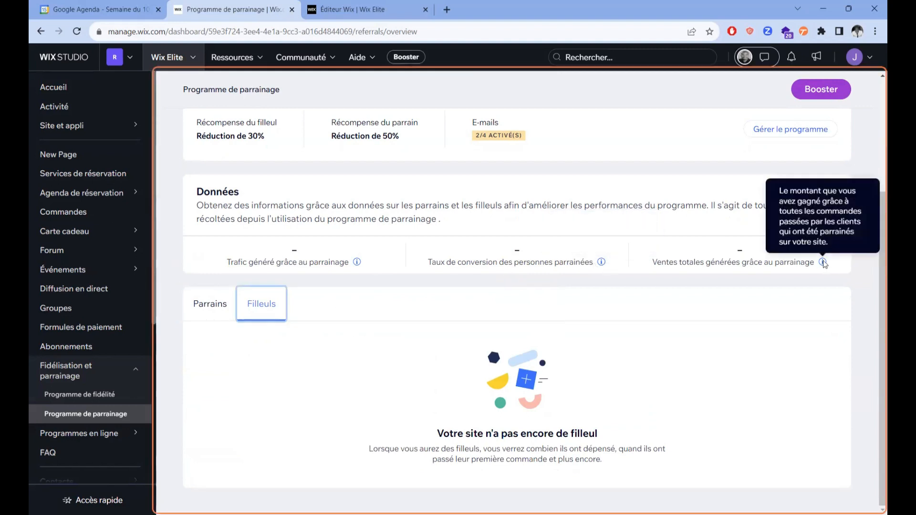
pyautogui.click(191, 313)
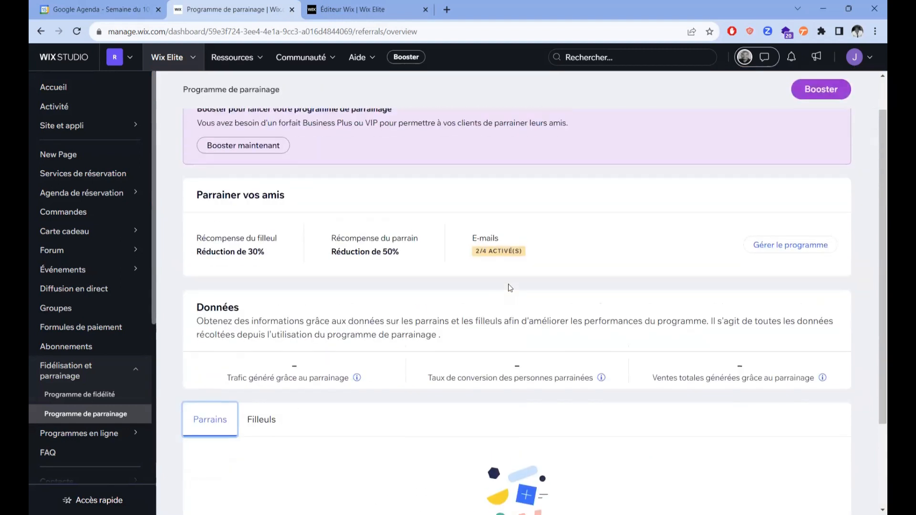
pyautogui.scroll(1, 510, 287)
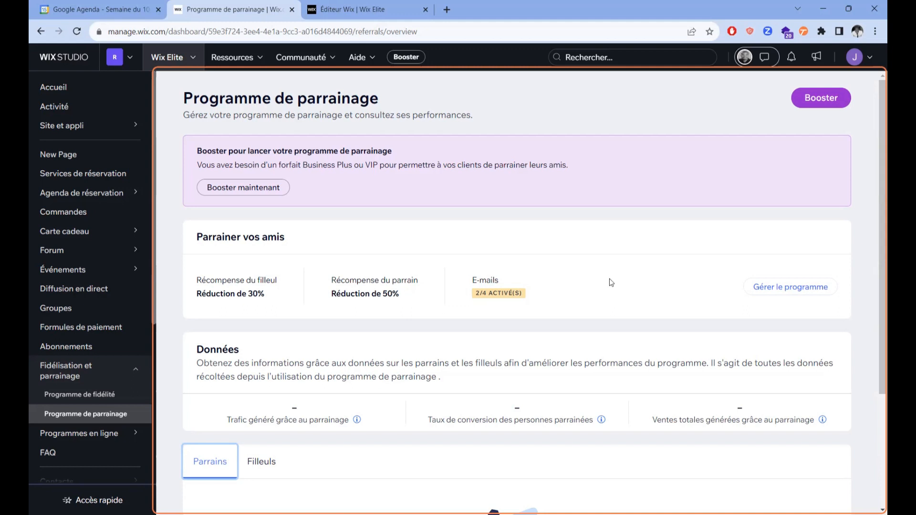
pyautogui.scroll(-3, 596, 274)
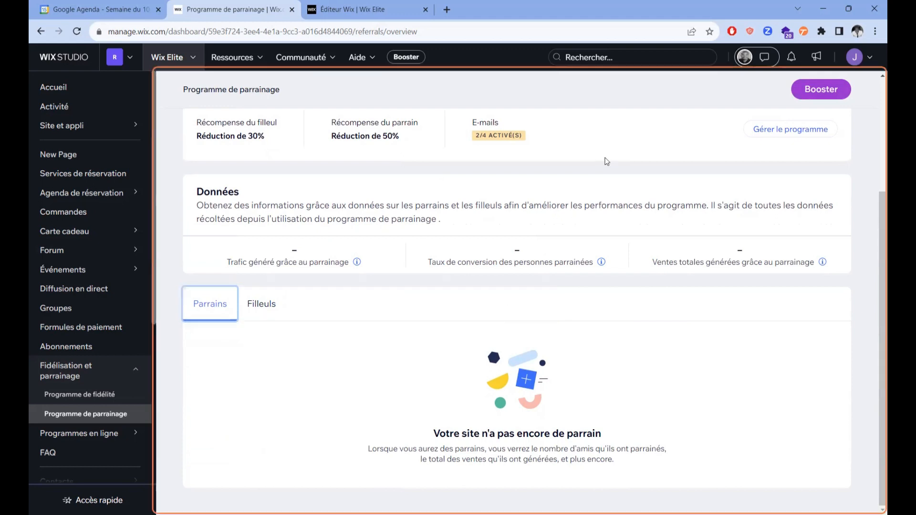
pyautogui.scroll(3, 429, 217)
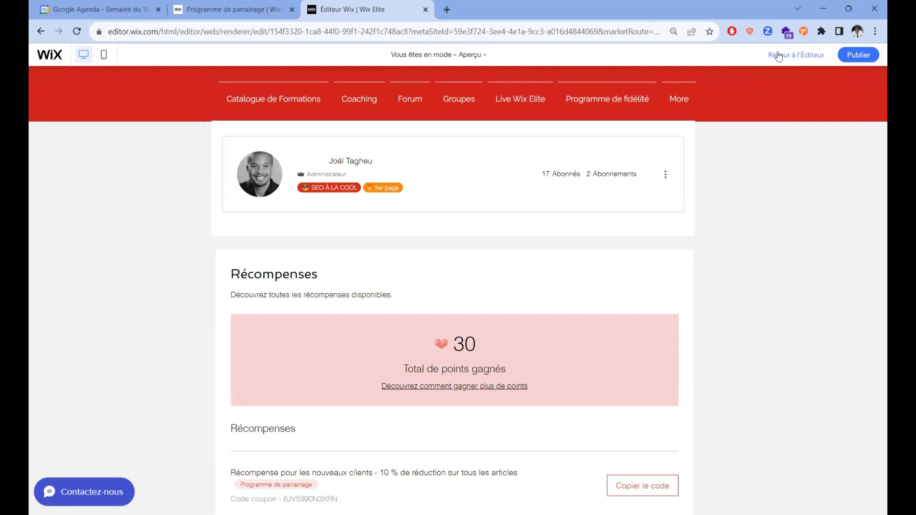
# Leave the rewards page preview for the editor and open the referral link landing page from the Pages de parrainage group
pyautogui.click(777, 55)
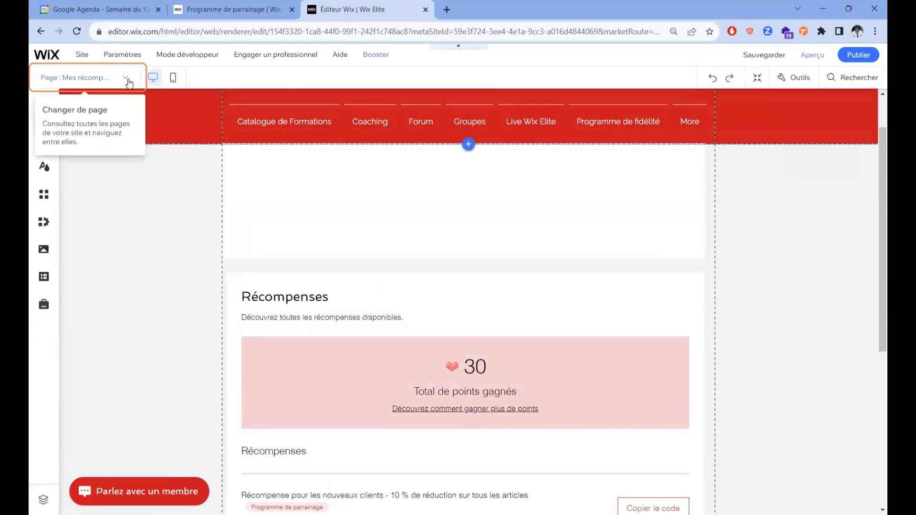
pyautogui.click(128, 81)
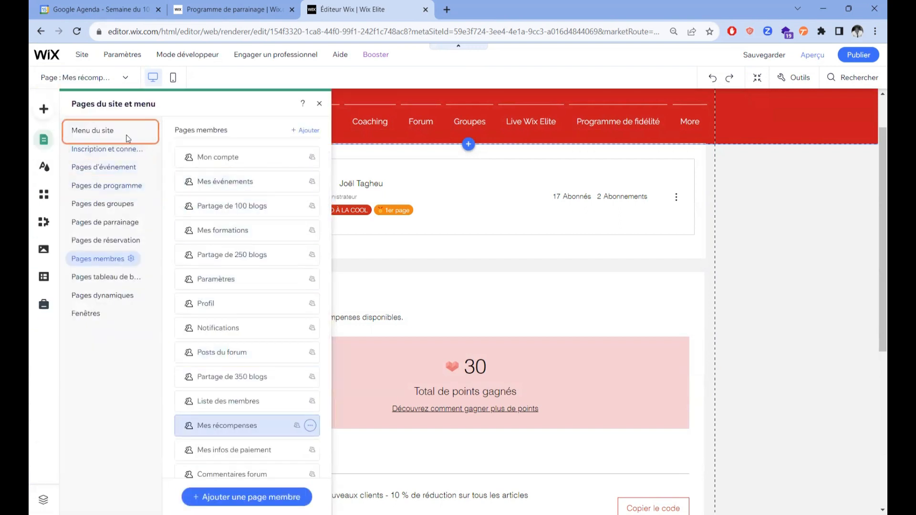
pyautogui.click(108, 222)
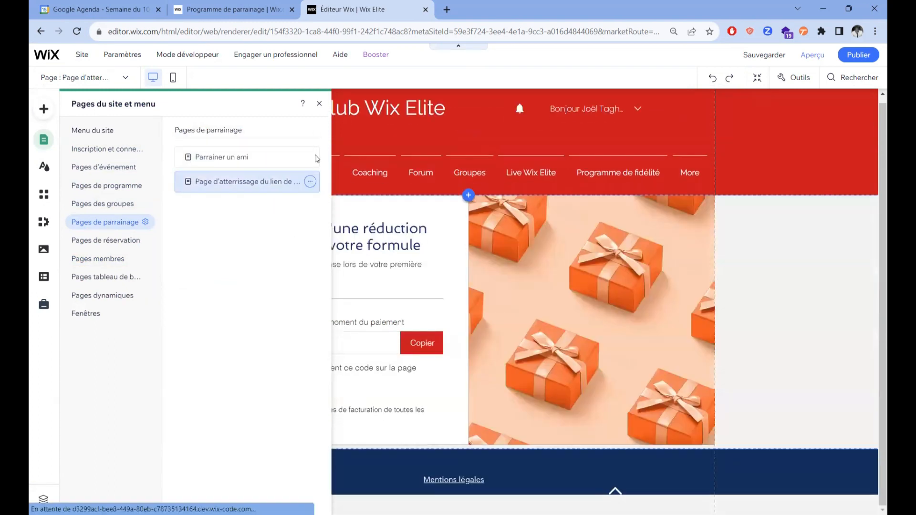
pyautogui.click(318, 104)
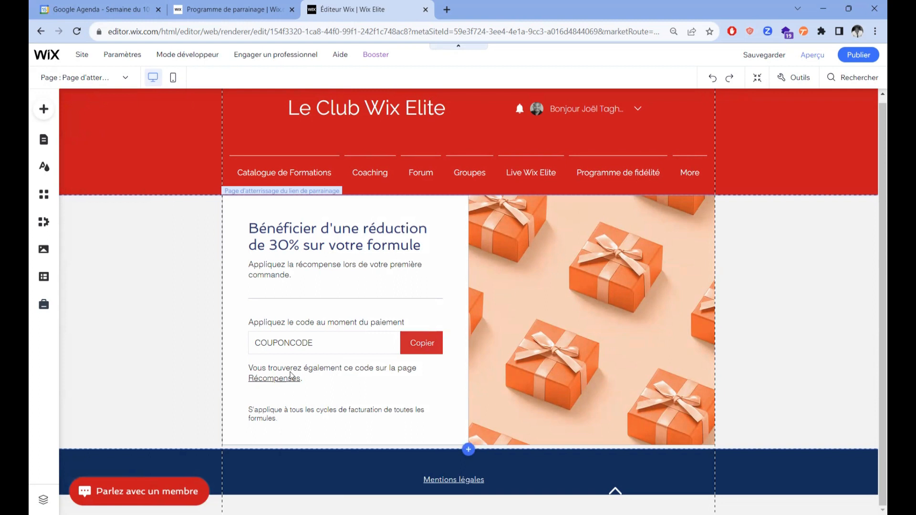
# Move the referral landing page widget slightly down, leaving a gap under the header and keeping it aligned with the page margins
pyautogui.click(373, 251)
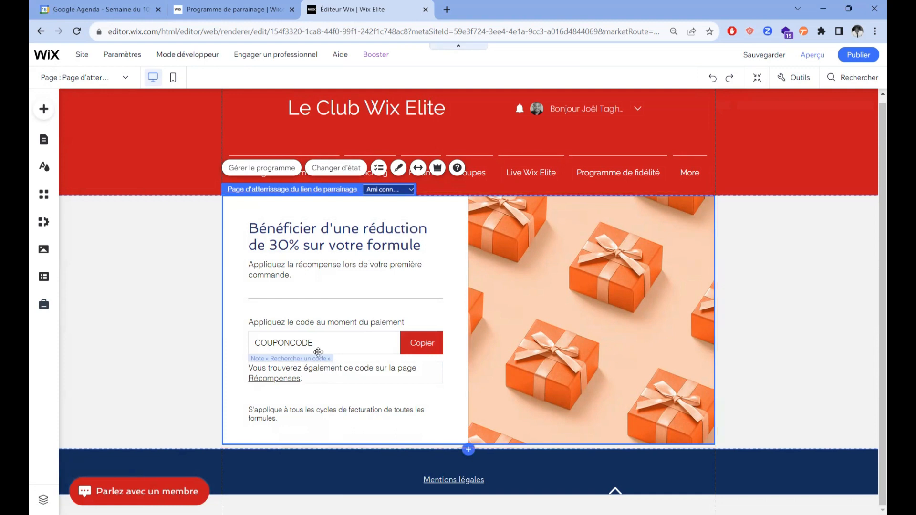
pyautogui.moveTo(308, 385)
pyautogui.mouseDown()
pyautogui.moveTo(372, 403)
pyautogui.moveTo(315, 378)
pyautogui.mouseUp()
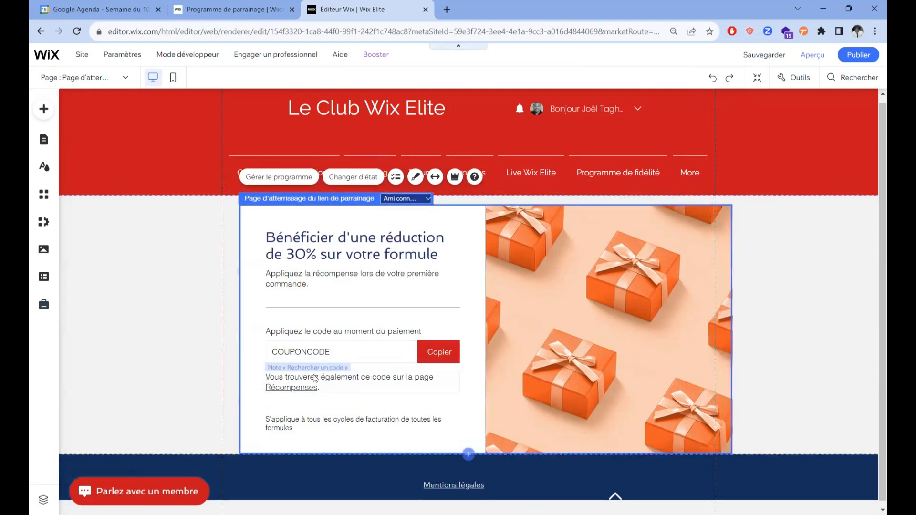
pyautogui.click(340, 381)
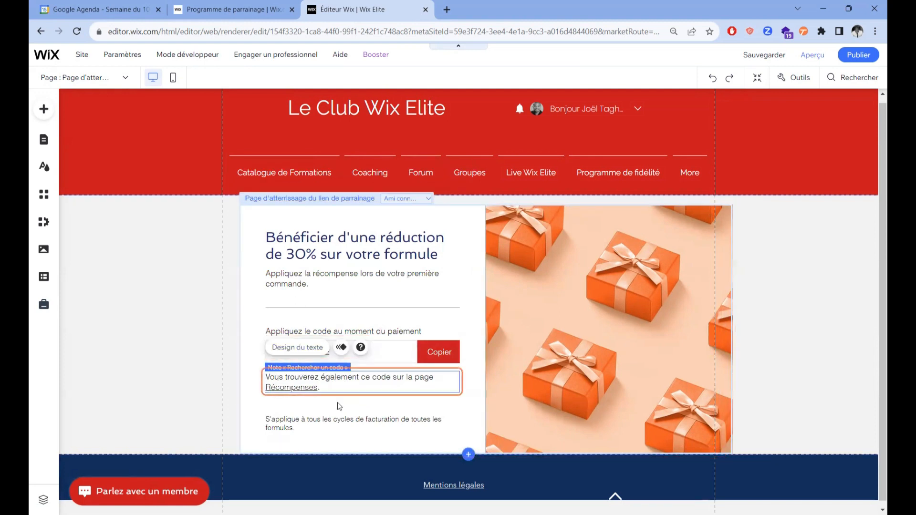
pyautogui.click(594, 260)
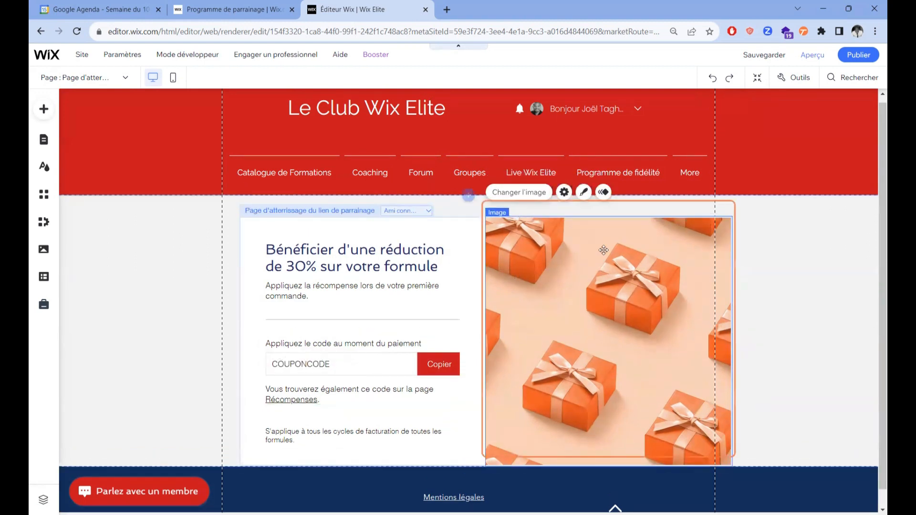
pyautogui.moveTo(568, 251); pyautogui.dragTo(543, 281)
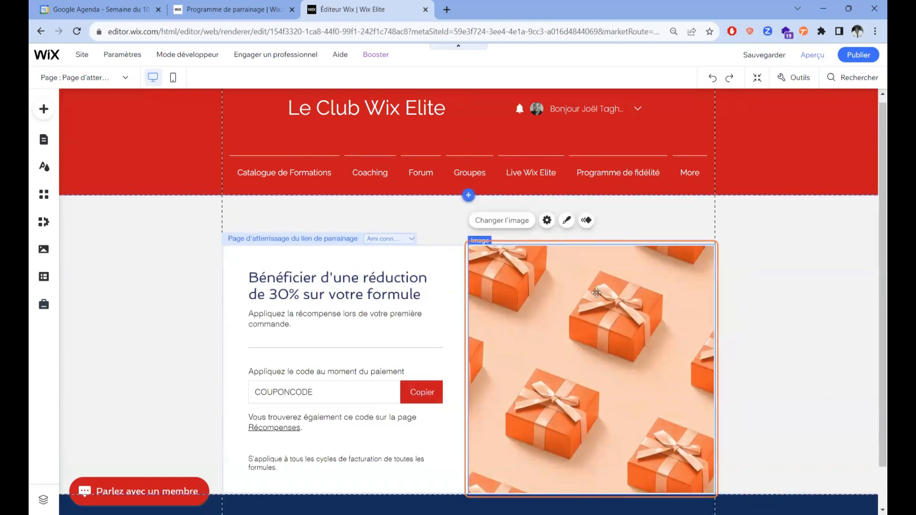
pyautogui.moveTo(578, 309); pyautogui.dragTo(579, 281)
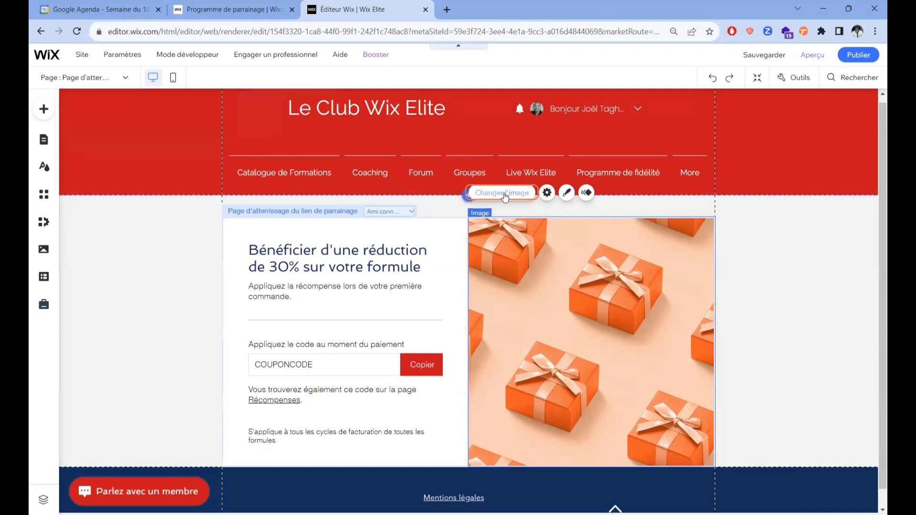
# Replace the widget's gift picture with gif CODE PROMO FEVR 2023.gif, found by searching the media library for "gif"
pyautogui.doubleClick(623, 331)
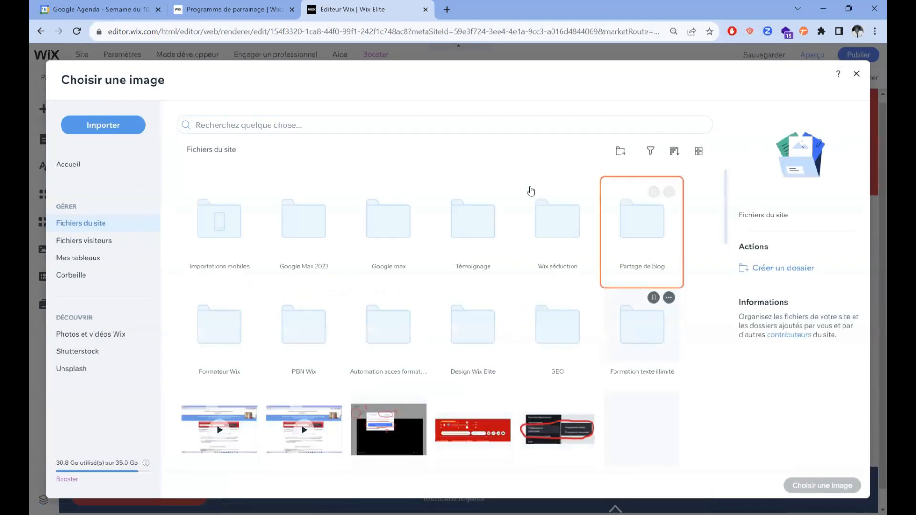
pyautogui.scroll(-3, 545, 324)
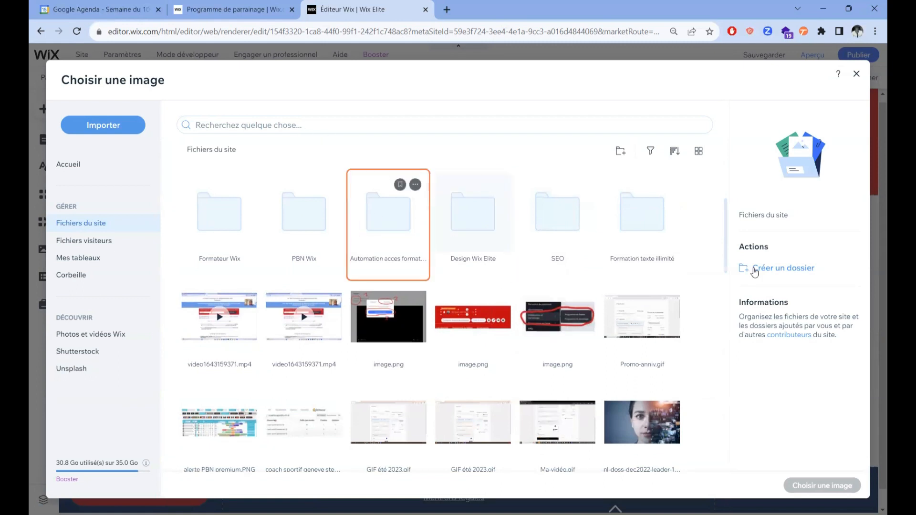
pyautogui.scroll(3, 694, 200)
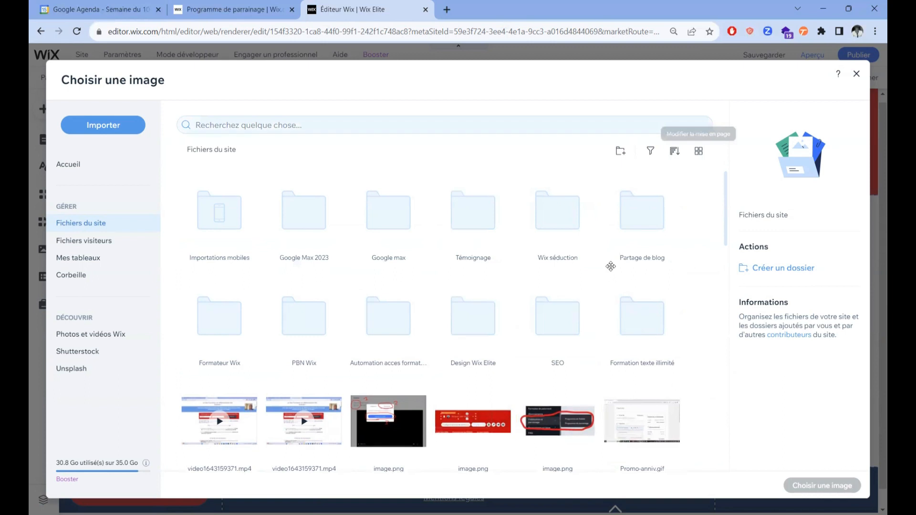
pyautogui.click(651, 151)
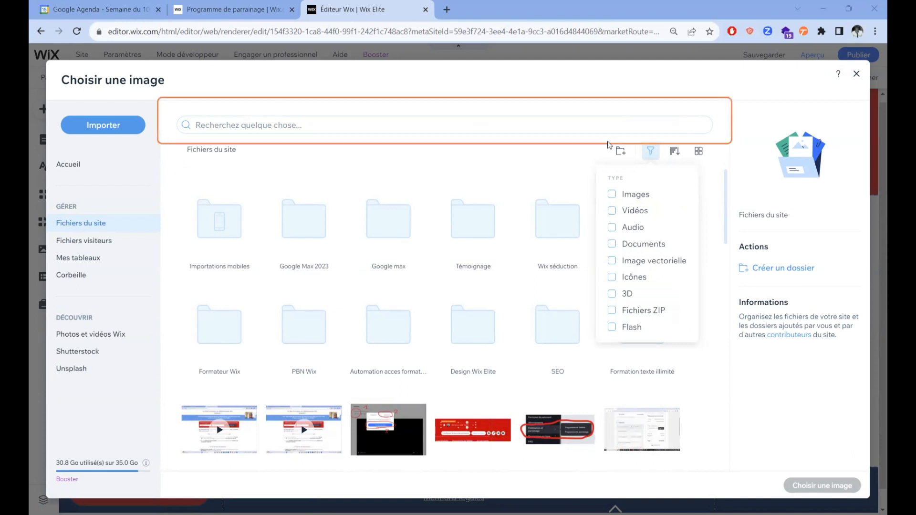
pyautogui.click(611, 195)
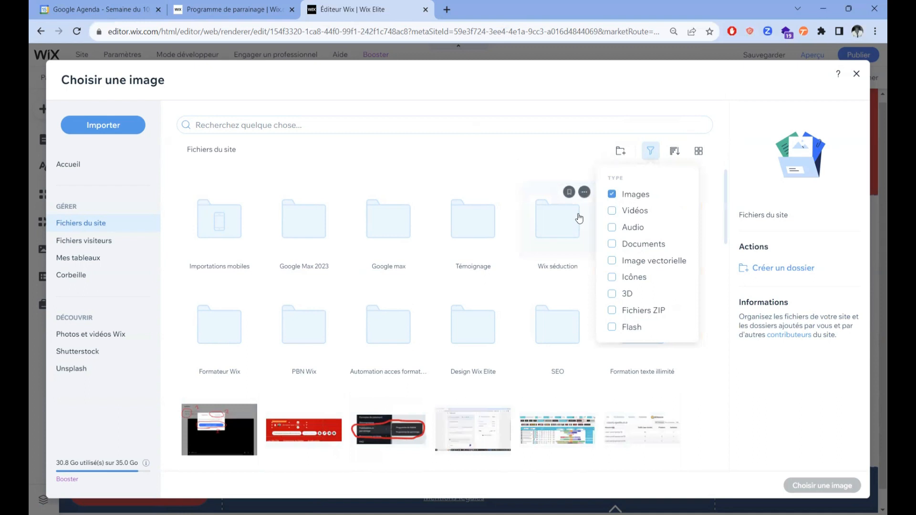
pyautogui.click(611, 194)
pyautogui.click(198, 125)
pyautogui.write('gi')
pyautogui.press('Return')
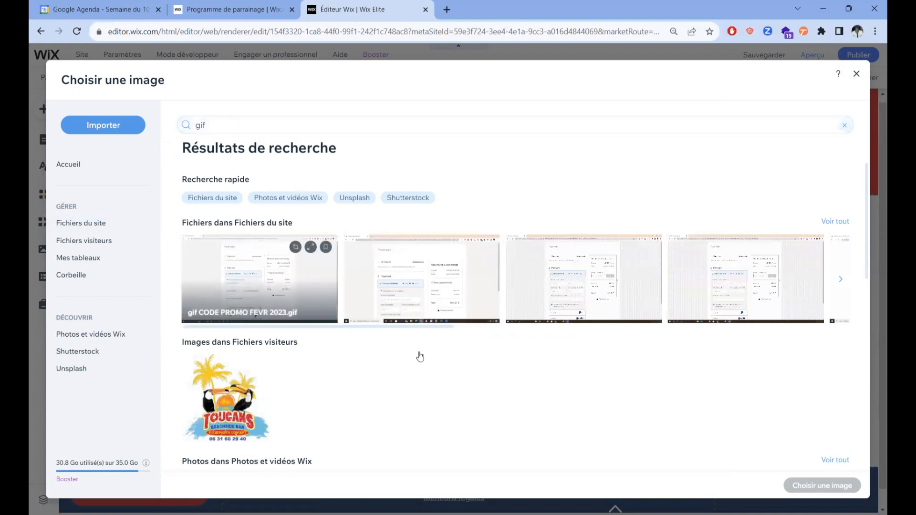
pyautogui.click(263, 285)
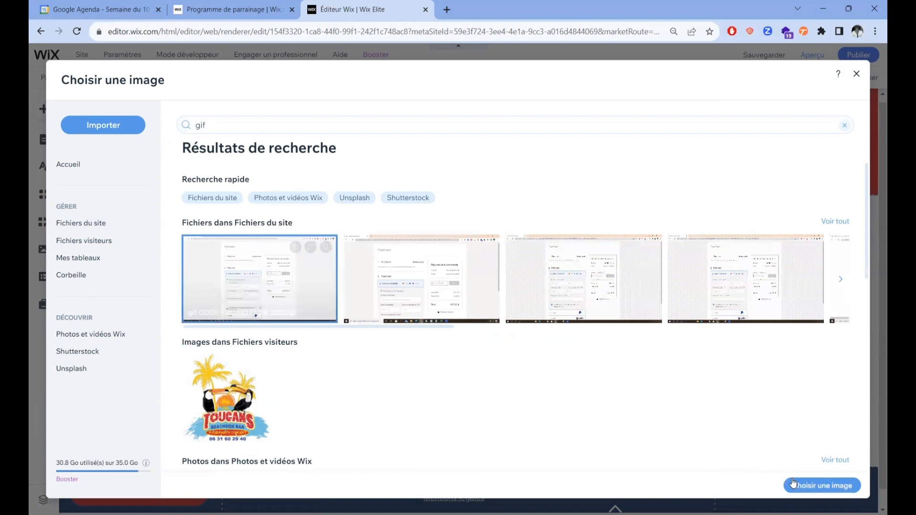
pyautogui.click(793, 483)
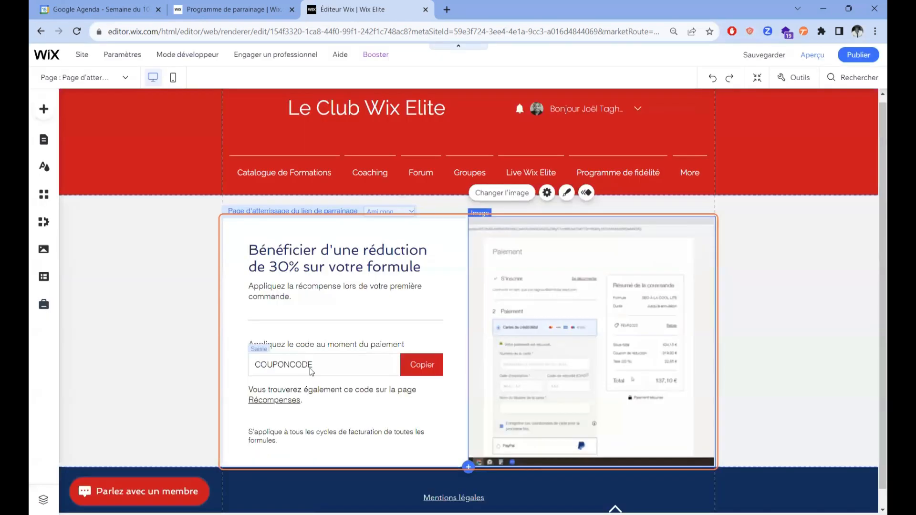
# Lower the footer to extend the page and create empty space beneath the landing page widget
pyautogui.scroll(-1, 324, 366)
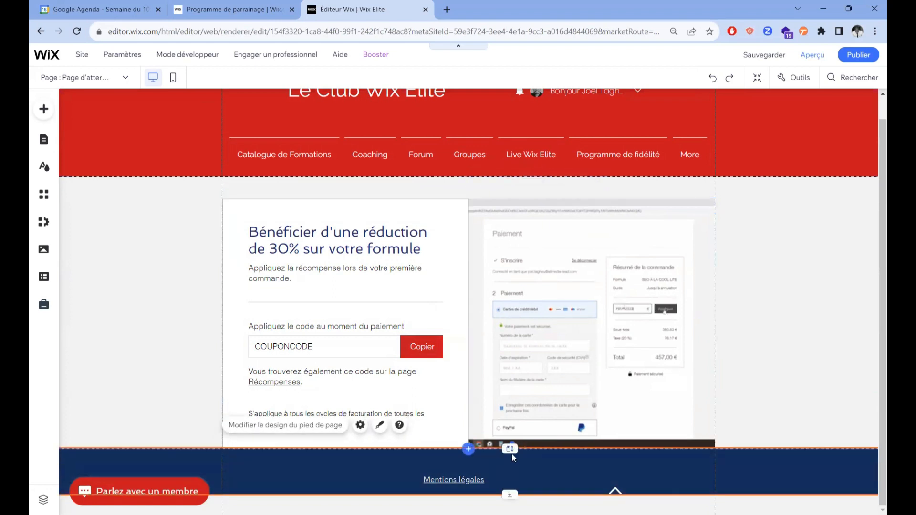
pyautogui.moveTo(520, 448); pyautogui.dragTo(530, 400)
pyautogui.moveTo(509, 449); pyautogui.dragTo(509, 506)
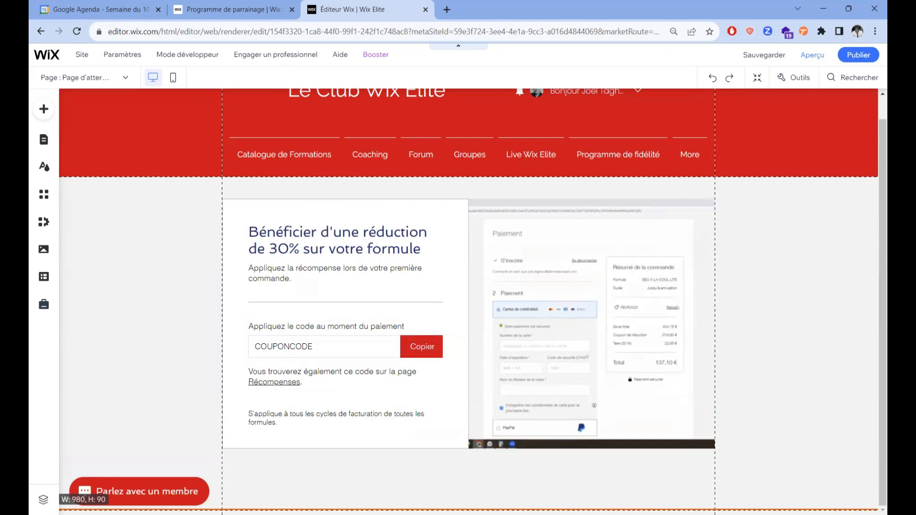
pyautogui.scroll(-2, 503, 458)
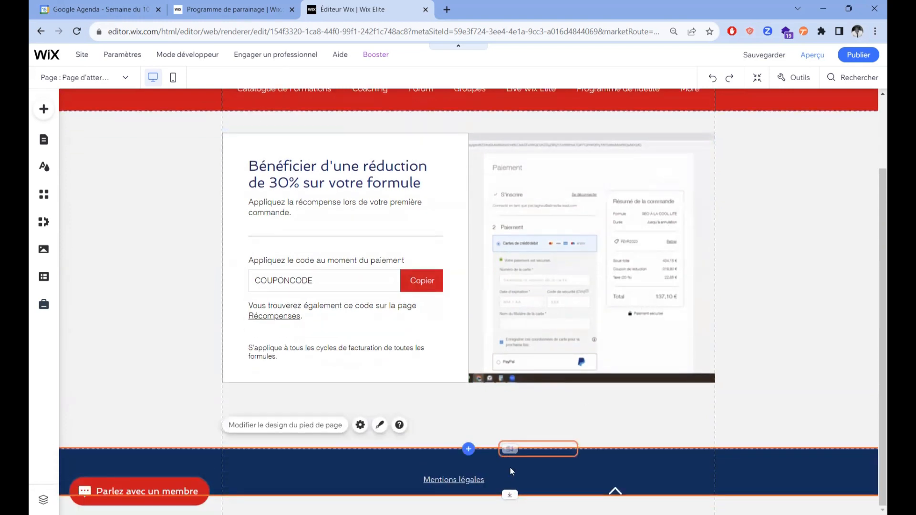
pyautogui.moveTo(509, 449); pyautogui.dragTo(510, 502)
pyautogui.scroll(-2, 515, 446)
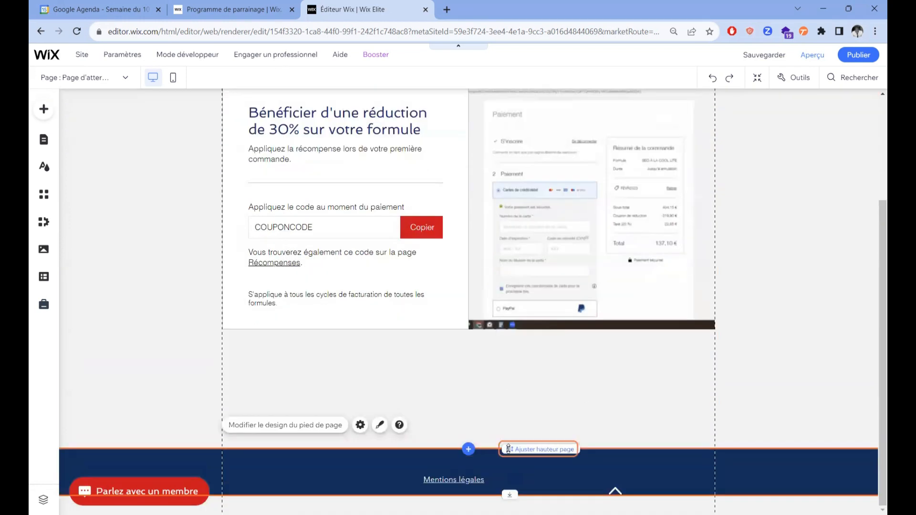
# Add the blank white classic strip to the page and place it in the space below the landing page widget
pyautogui.scroll(1, 519, 486)
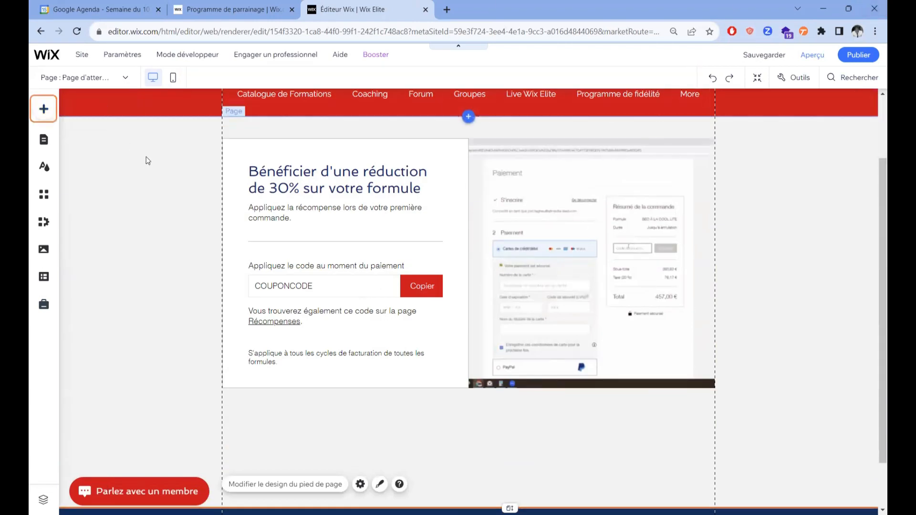
pyautogui.click(44, 109)
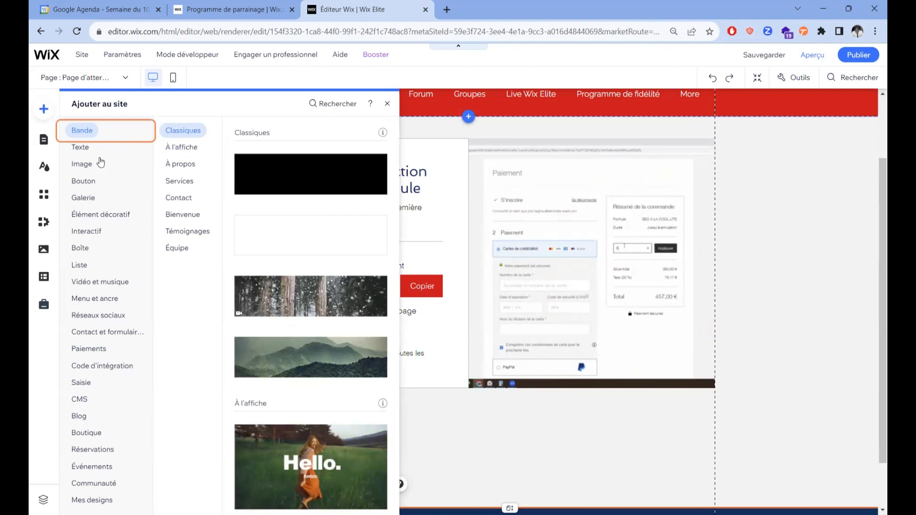
pyautogui.click(82, 163)
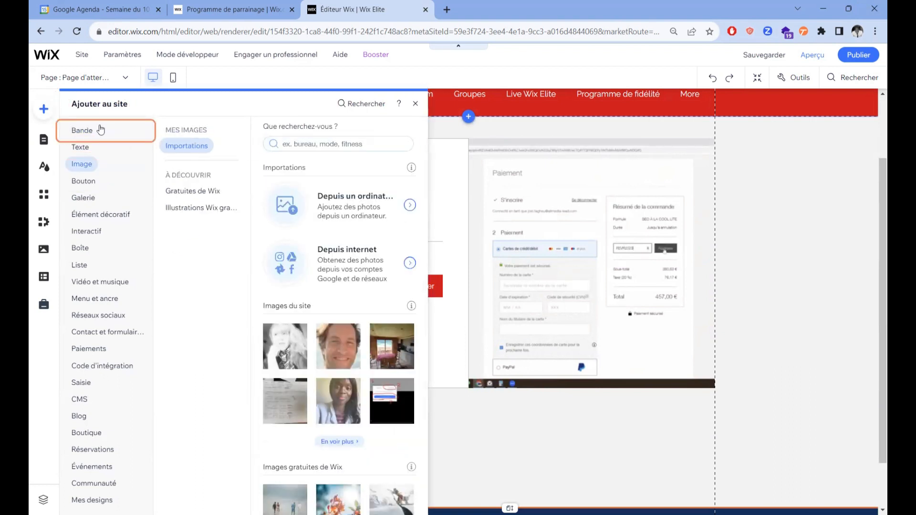
pyautogui.click(146, 132)
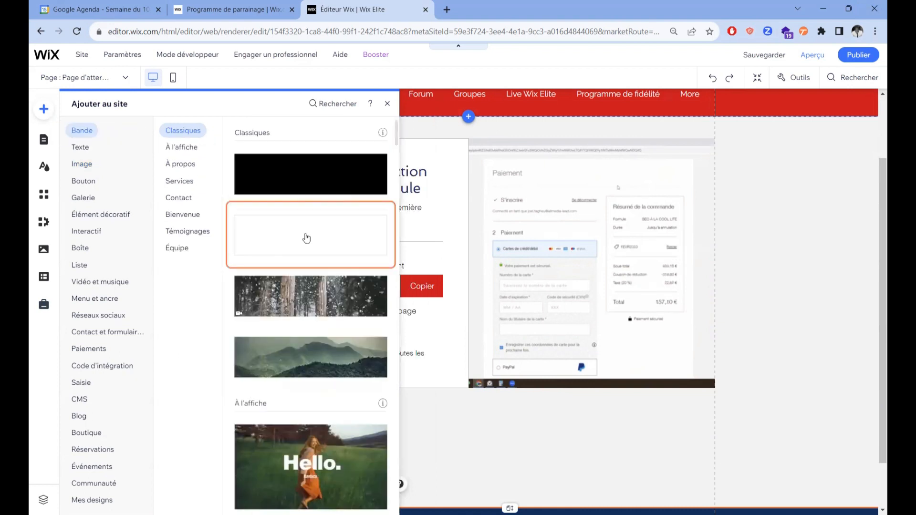
pyautogui.moveTo(301, 237); pyautogui.dragTo(432, 290)
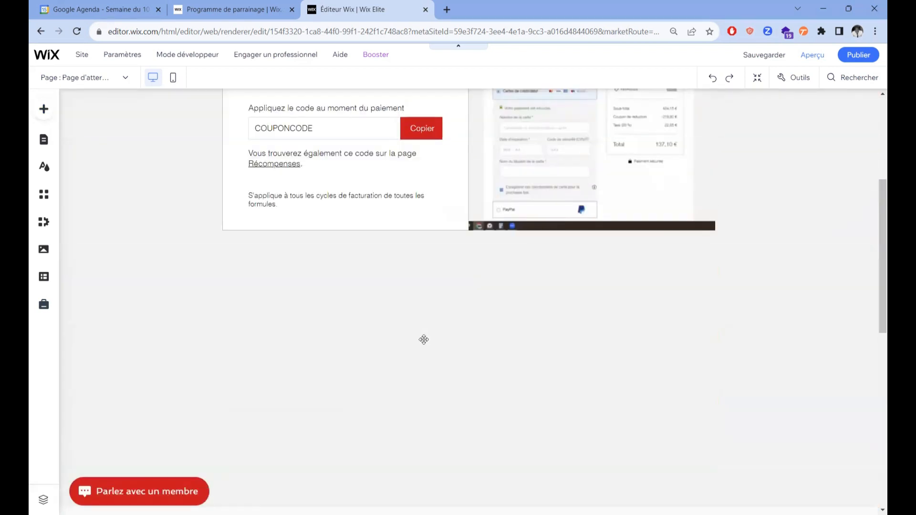
pyautogui.moveTo(505, 194); pyautogui.dragTo(477, 391)
pyautogui.moveTo(437, 278); pyautogui.dragTo(339, 167)
pyautogui.moveTo(223, 161); pyautogui.dragTo(332, 177)
pyautogui.scroll(-7, 663, 305)
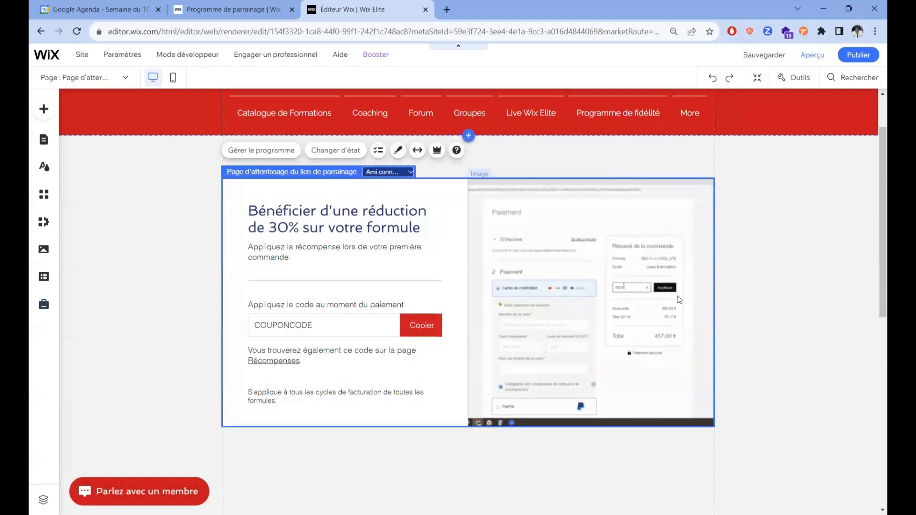
# Raise the white strip so that it starts just beneath the landing page widget
pyautogui.scroll(2, 556, 326)
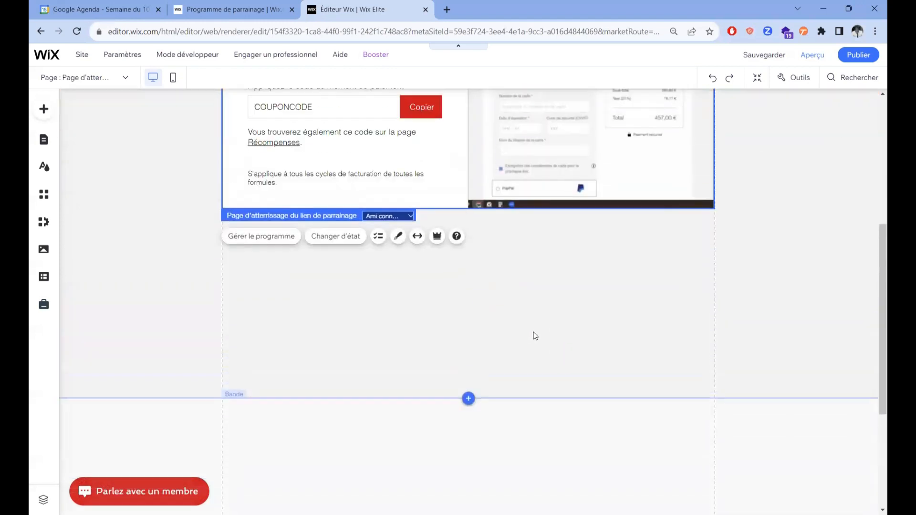
pyautogui.click(557, 402)
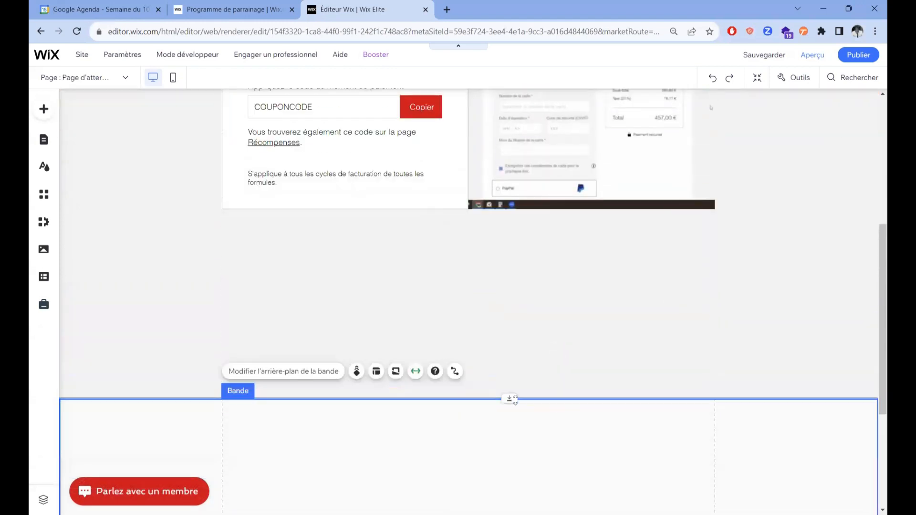
pyautogui.moveTo(512, 400); pyautogui.dragTo(523, 248)
pyautogui.moveTo(622, 327); pyautogui.dragTo(623, 326)
# Examine the coupon instructions heading, the referral landing page widget with its GIF, and the design settings of the widget's title text
pyautogui.scroll(5, 623, 327)
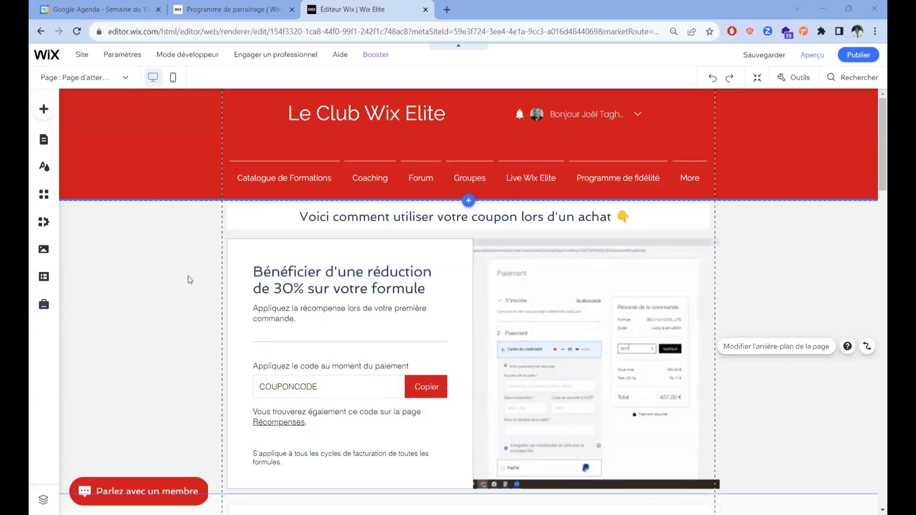
pyautogui.click(615, 223)
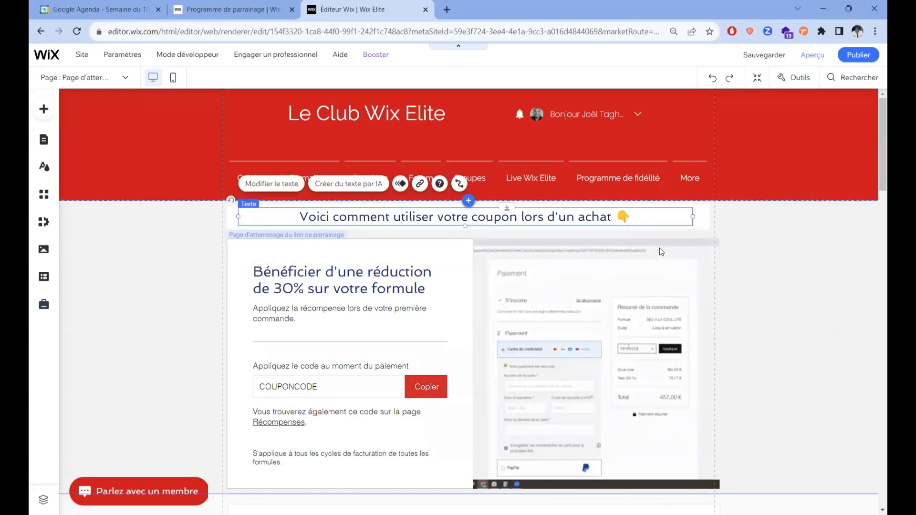
pyautogui.scroll(-1, 659, 248)
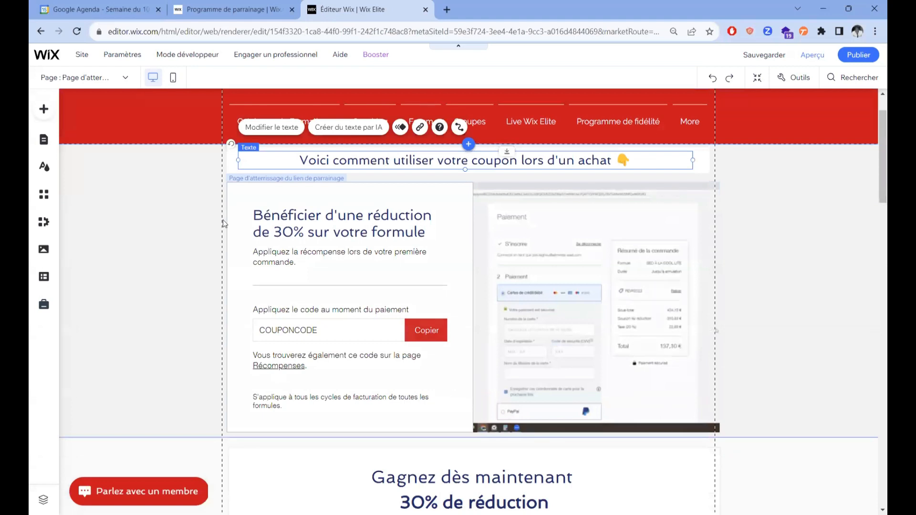
pyautogui.click(534, 213)
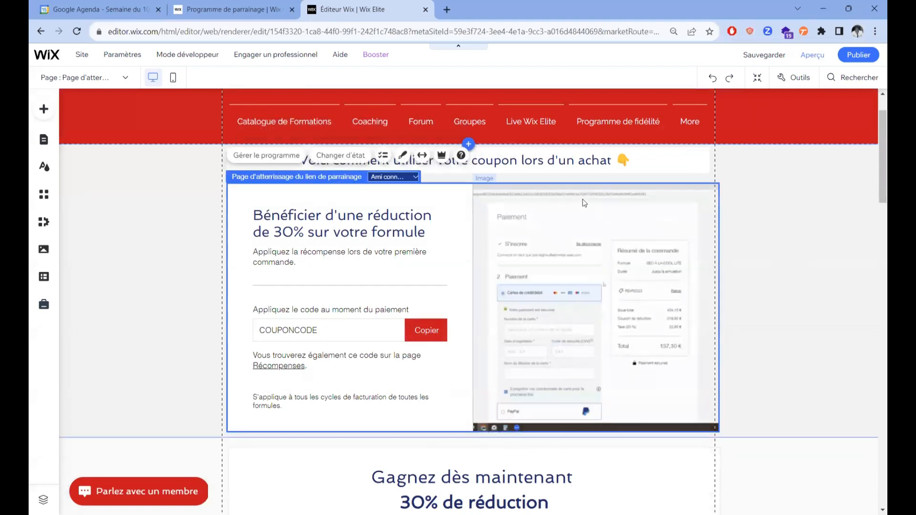
pyautogui.click(174, 228)
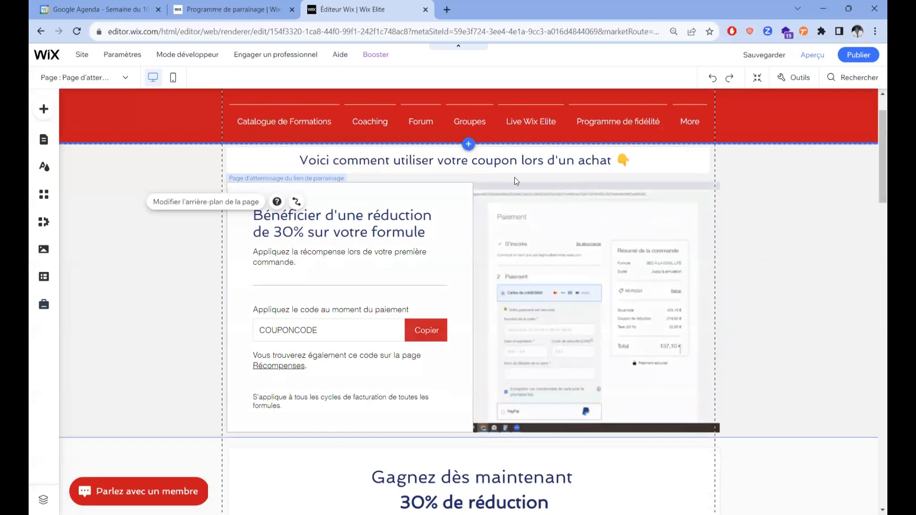
pyautogui.click(385, 162)
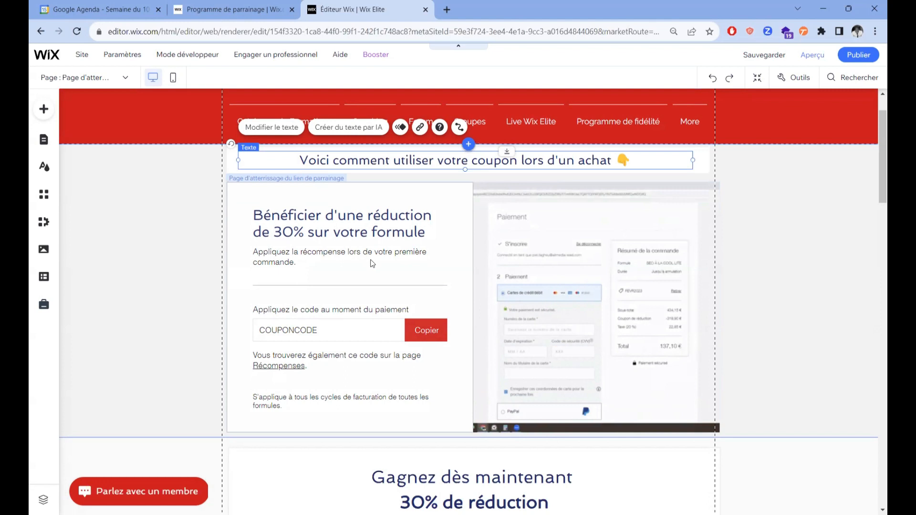
pyautogui.click(377, 229)
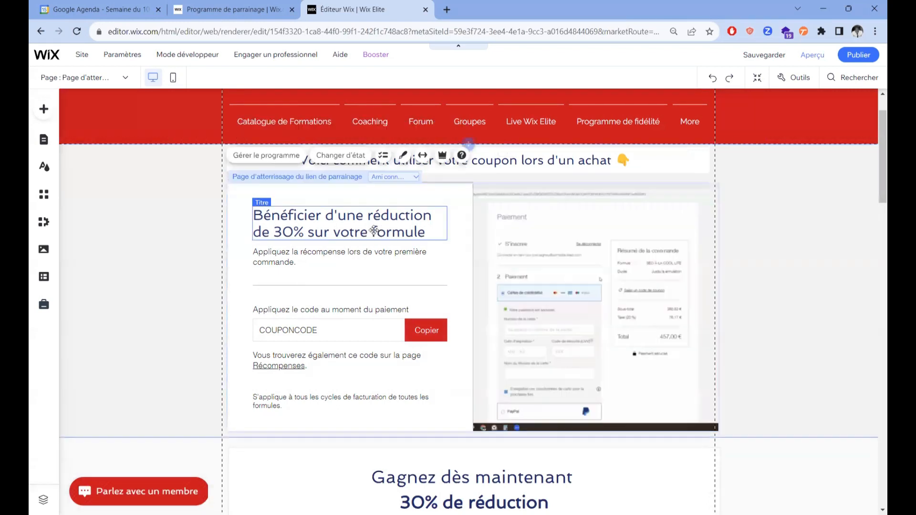
pyautogui.click(374, 230)
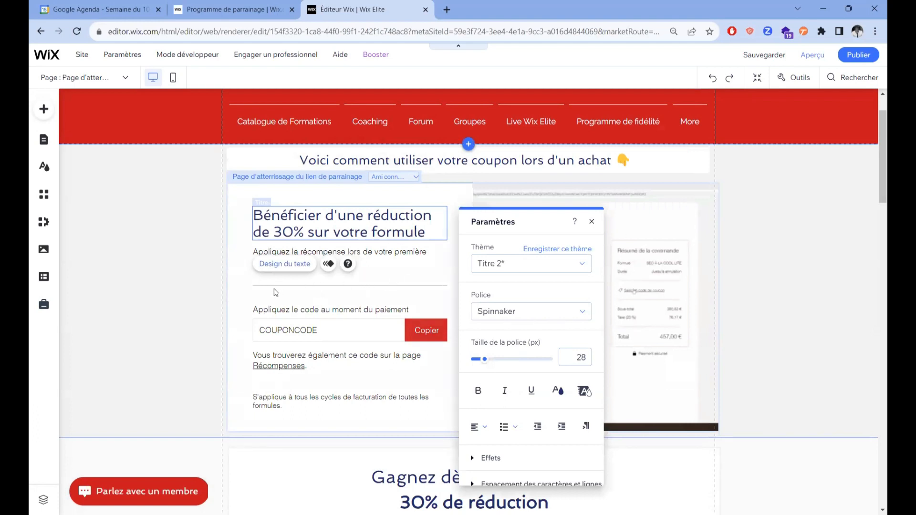
pyautogui.click(211, 281)
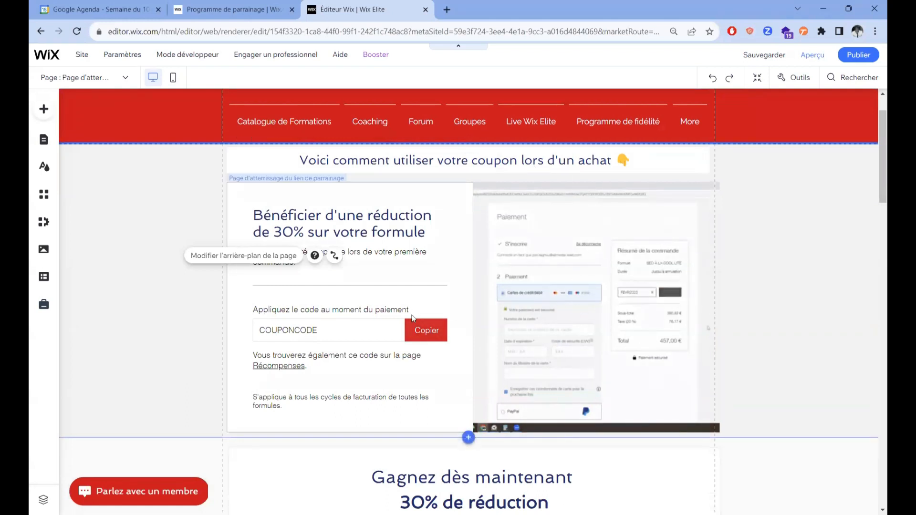
# Review the online course offers beneath the landing page widget, from the discount heading through SEO À LA COOL, Formateur Wix, Wix Séduction and PBN Wix
pyautogui.scroll(-4, 424, 329)
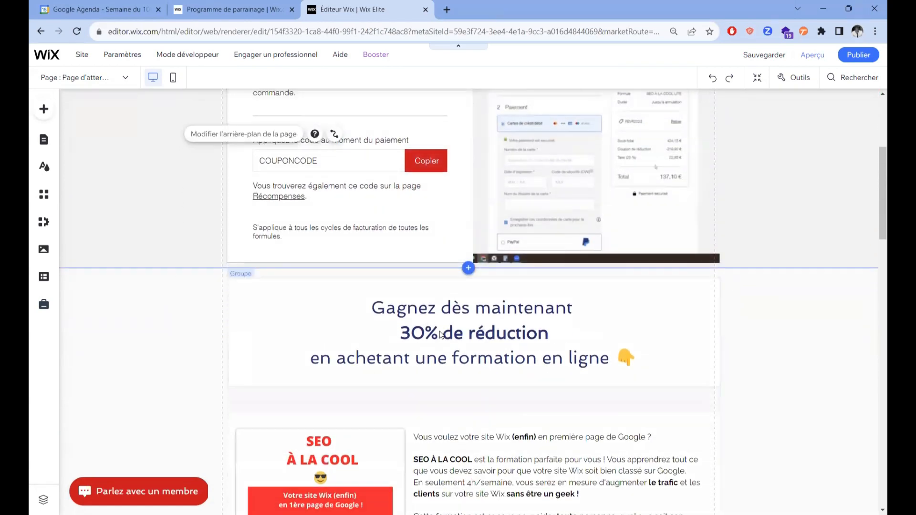
pyautogui.scroll(-8, 472, 320)
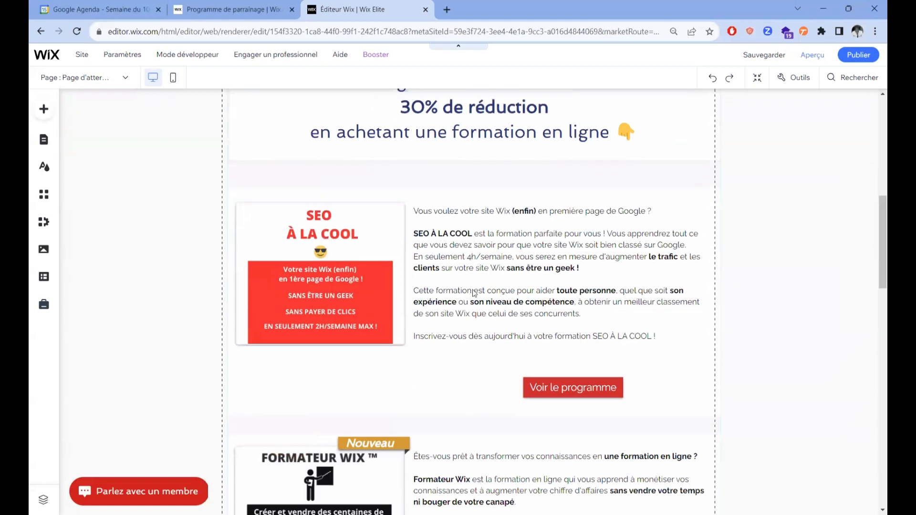
pyautogui.scroll(-4, 479, 288)
pyautogui.scroll(-5, 510, 286)
pyautogui.scroll(9, 510, 286)
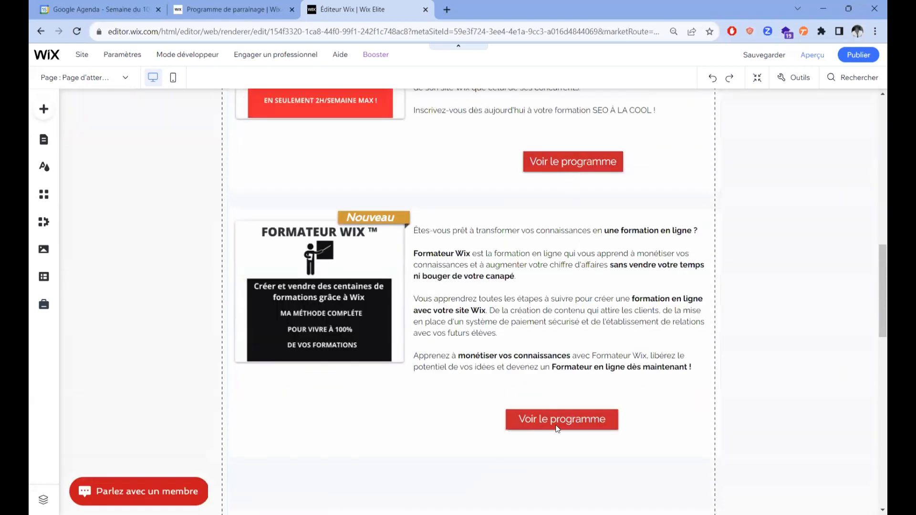
pyautogui.scroll(-8, 560, 410)
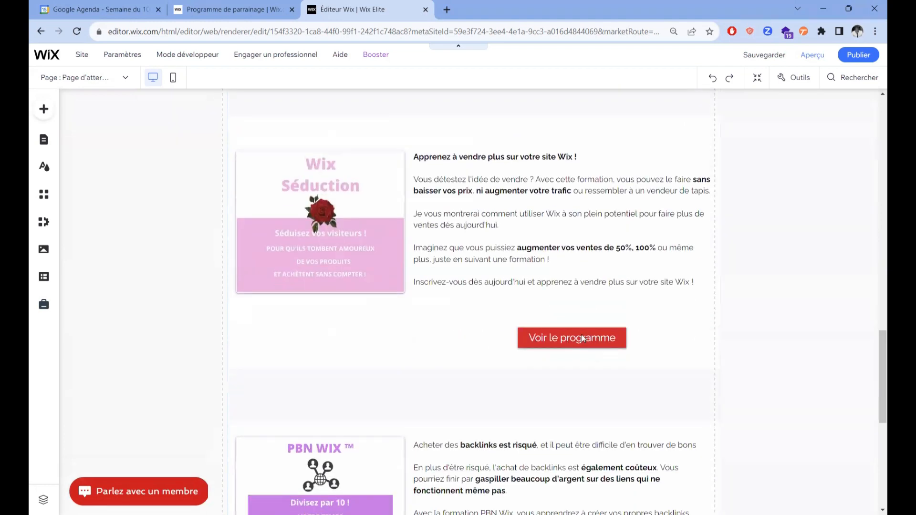
pyautogui.scroll(12, 566, 328)
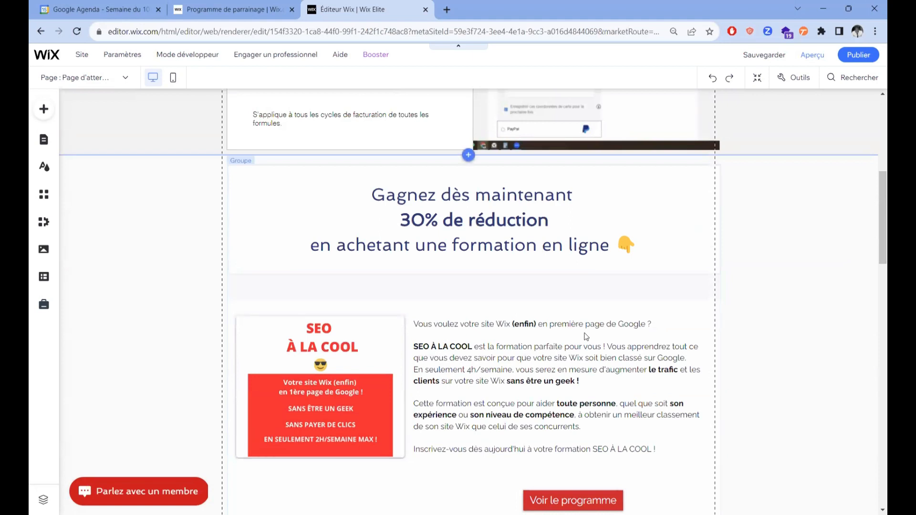
pyautogui.scroll(7, 586, 336)
pyautogui.scroll(-1, 586, 336)
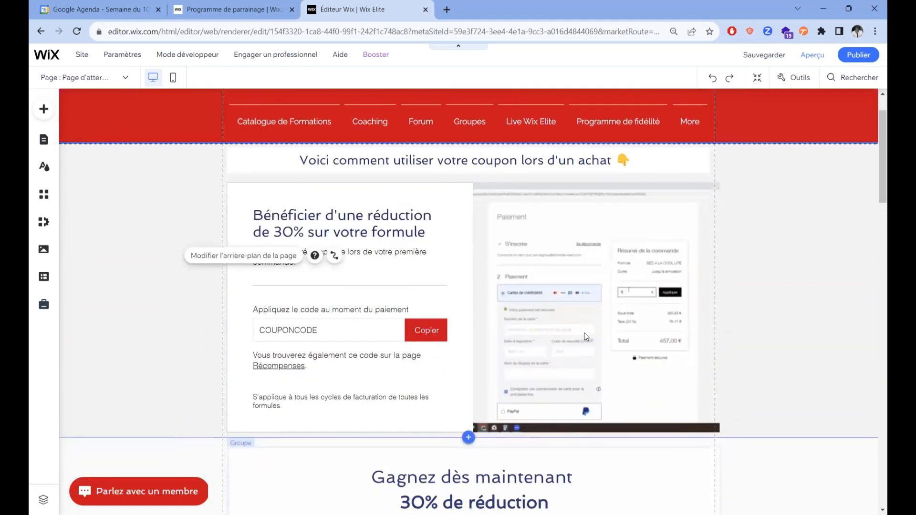